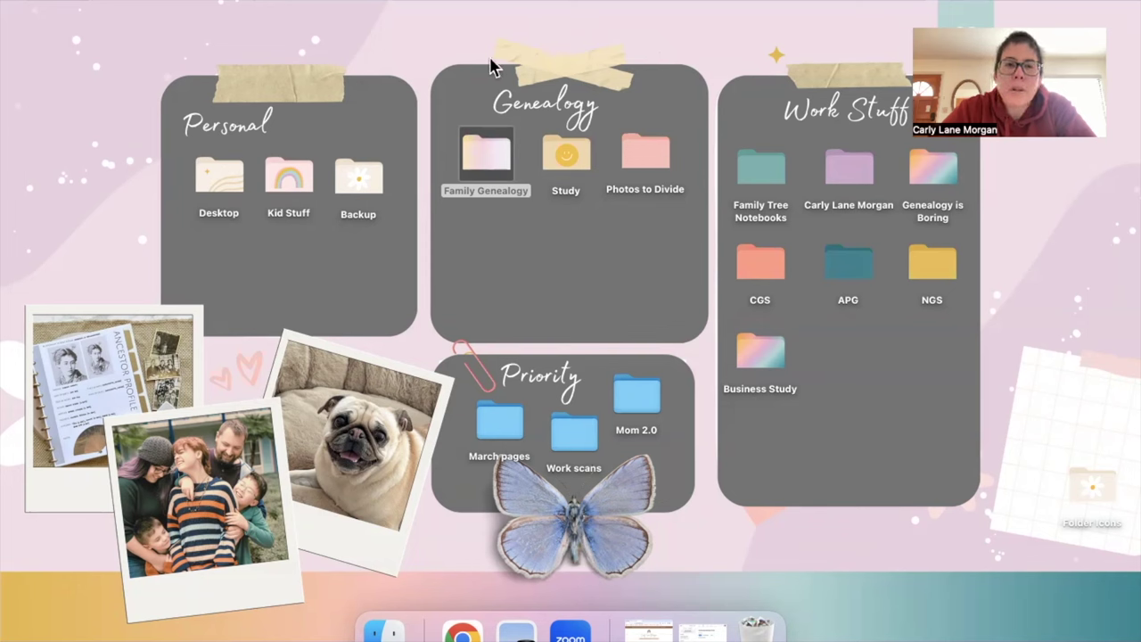
- Select and then deselect the Family Genealogy folder on the desktop
click(539, 289)
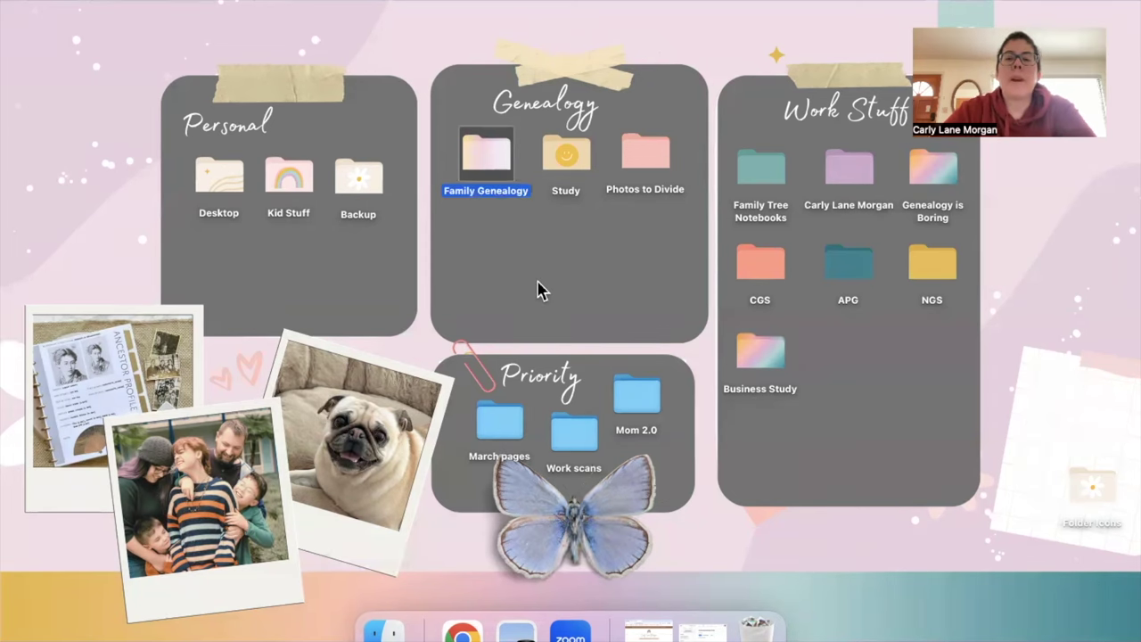
click(539, 290)
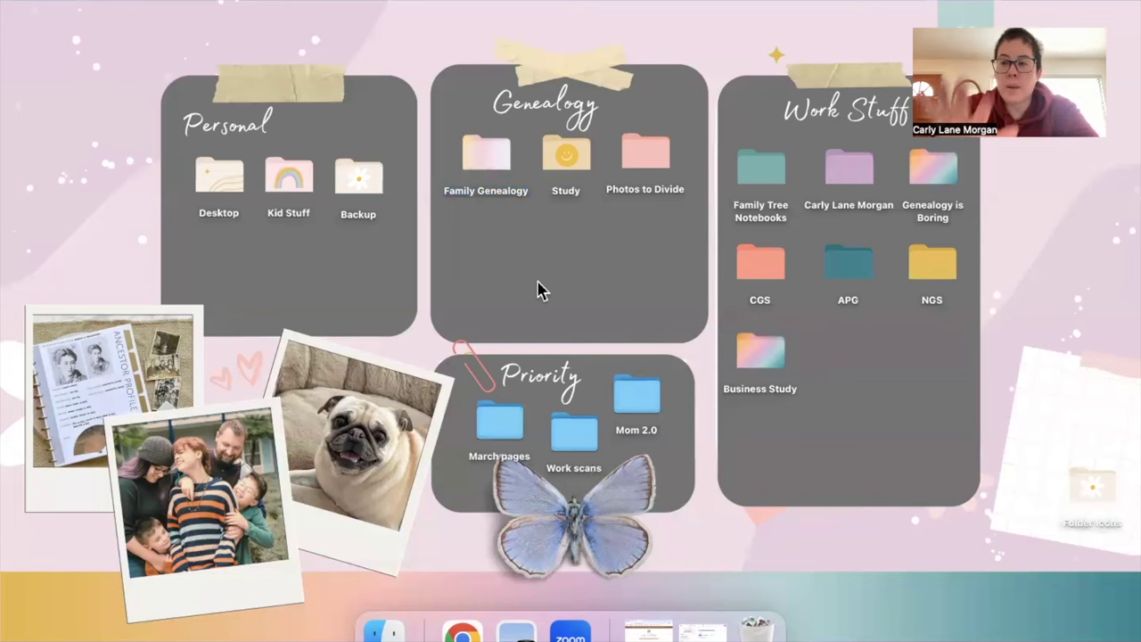
- Open Family Genealogy, then Queen Family History, and browse its numbered ancestor folders
double_click(484, 151)
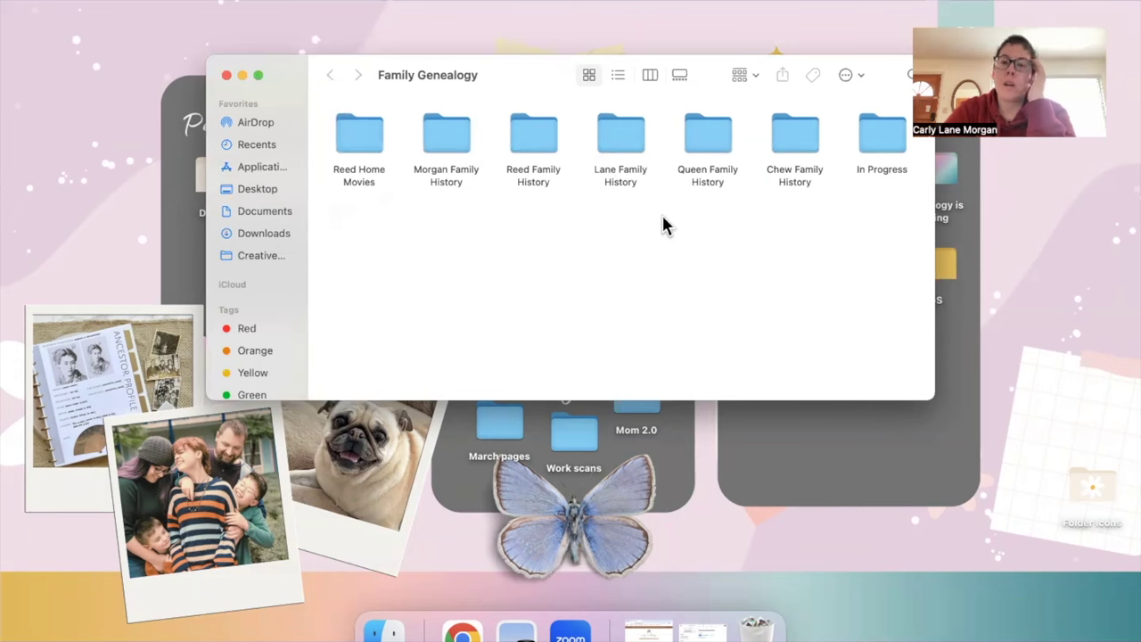
double_click(711, 134)
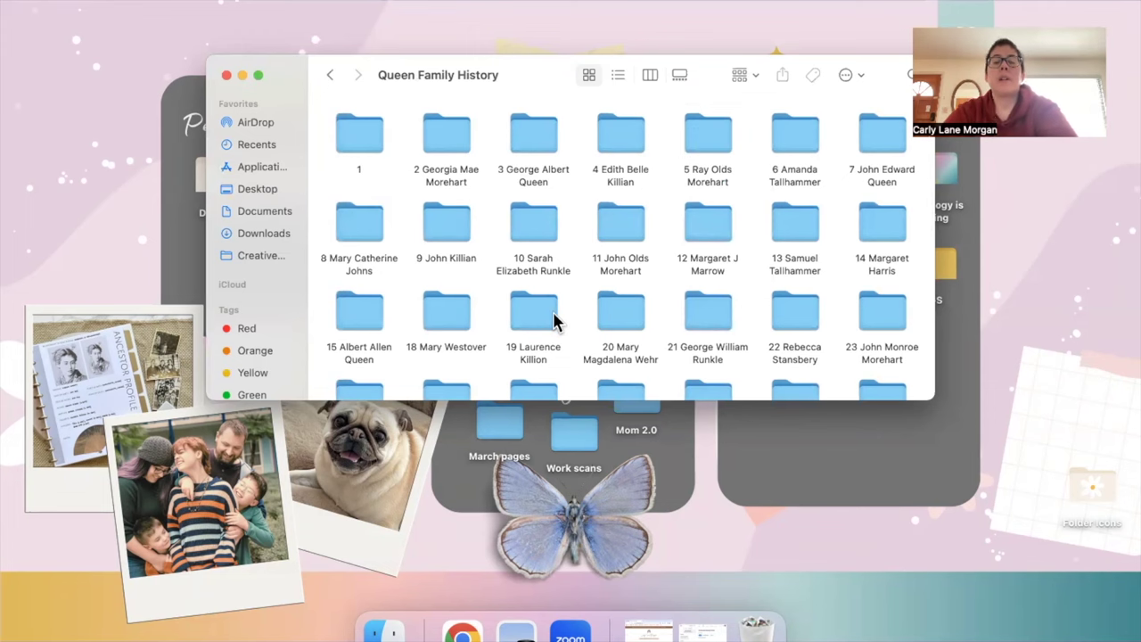
scroll(553, 321, down, 1)
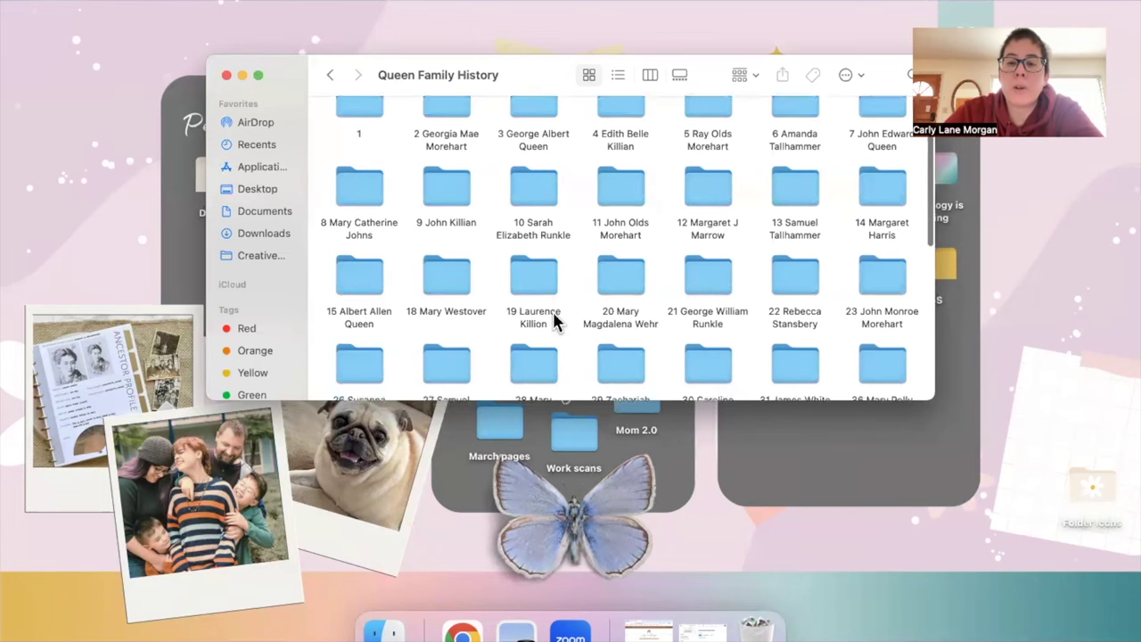
scroll(553, 313, up, 1)
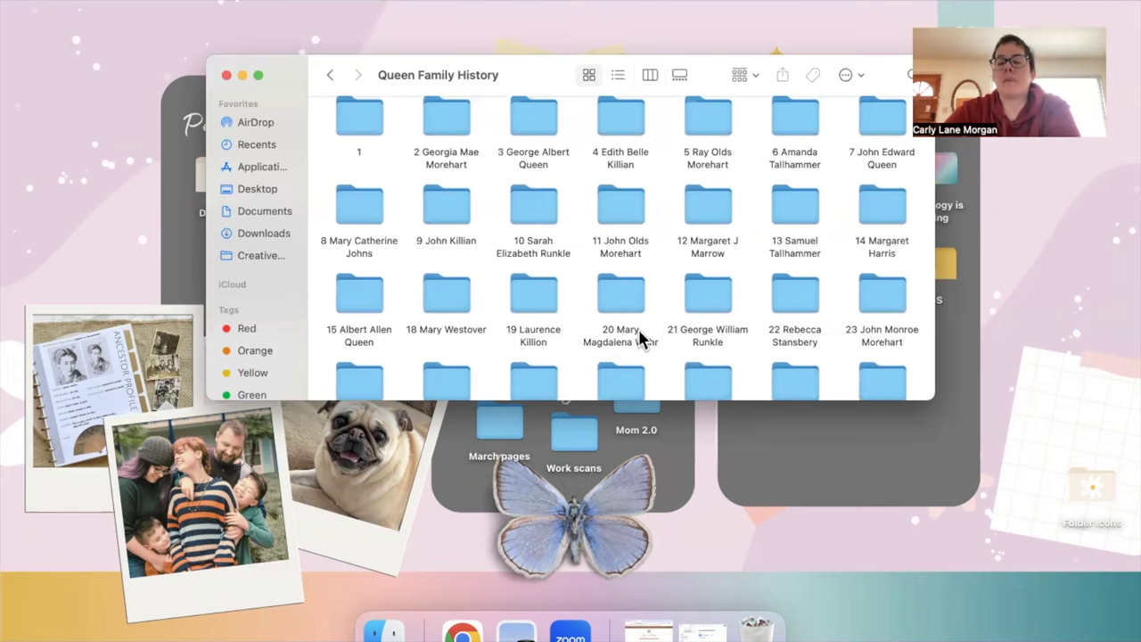
scroll(639, 329, down, 4)
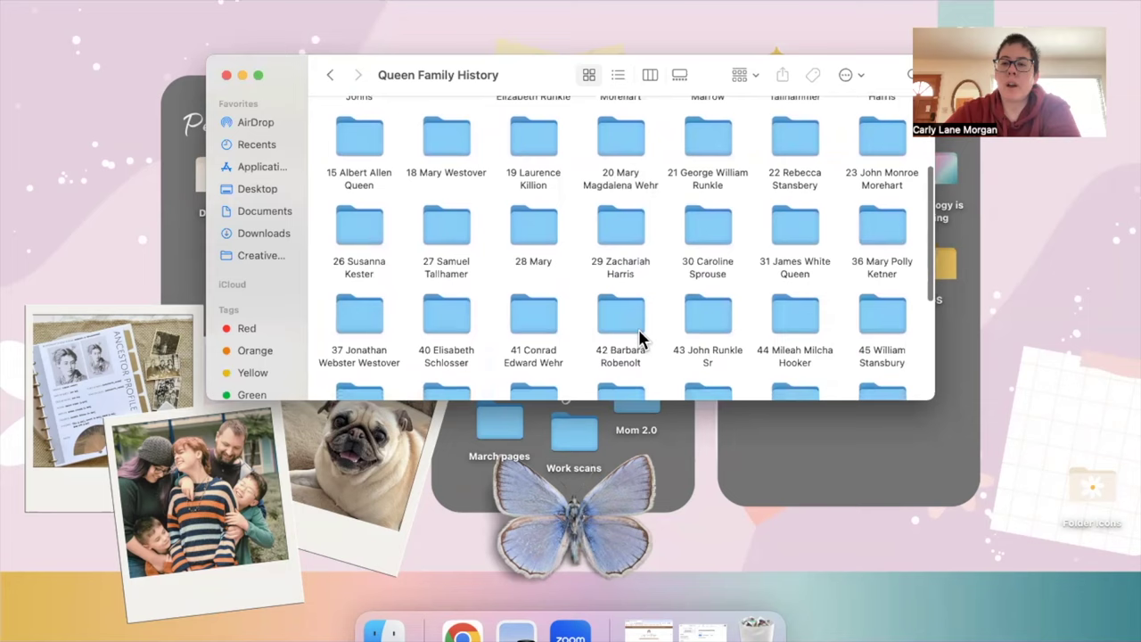
scroll(638, 337, up, 4)
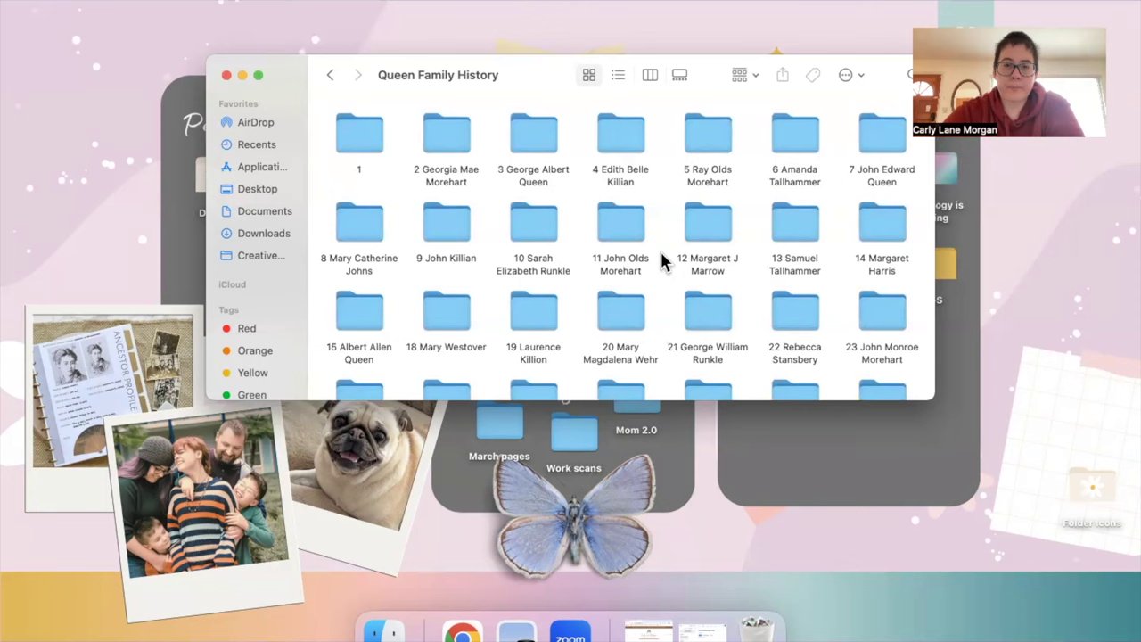
scroll(866, 360, down, 10)
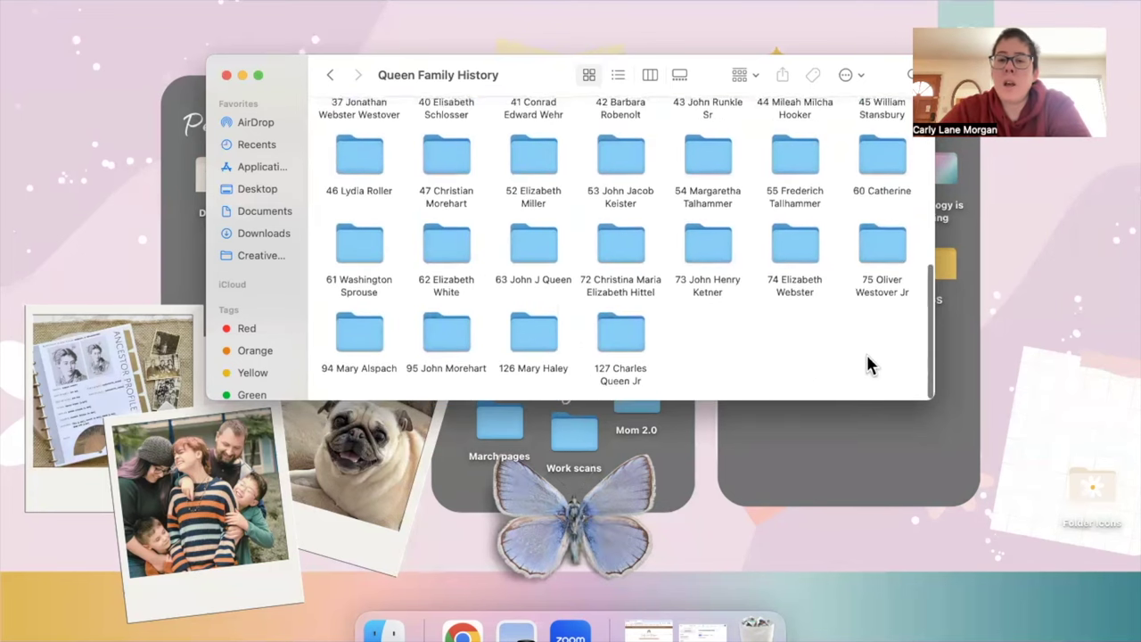
scroll(866, 360, up, 10)
double_click(539, 143)
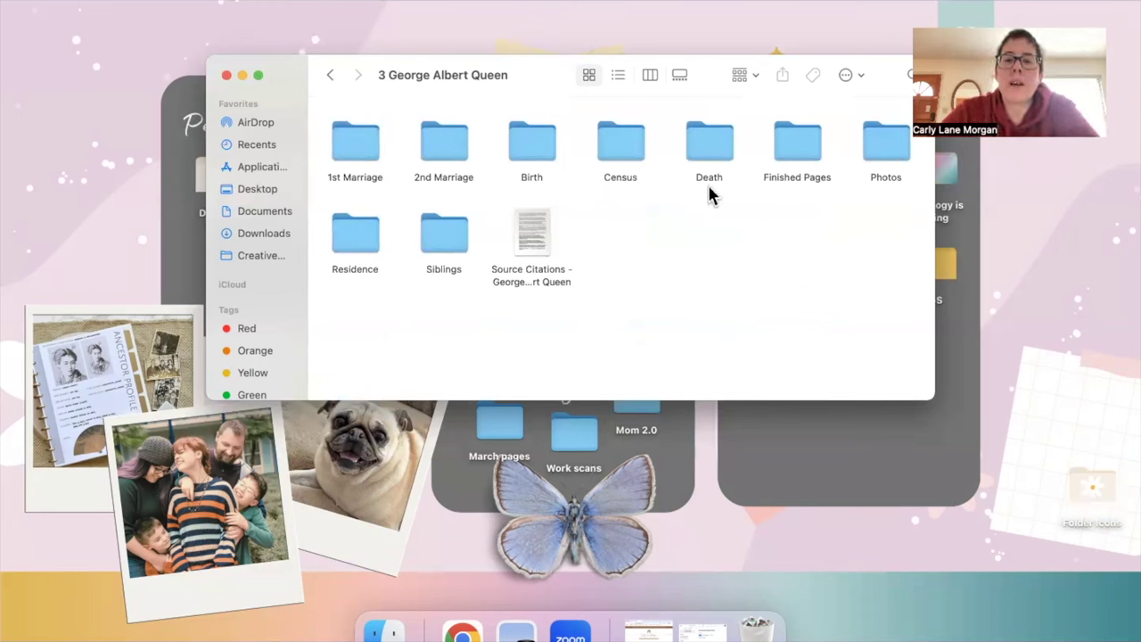
double_click(446, 142)
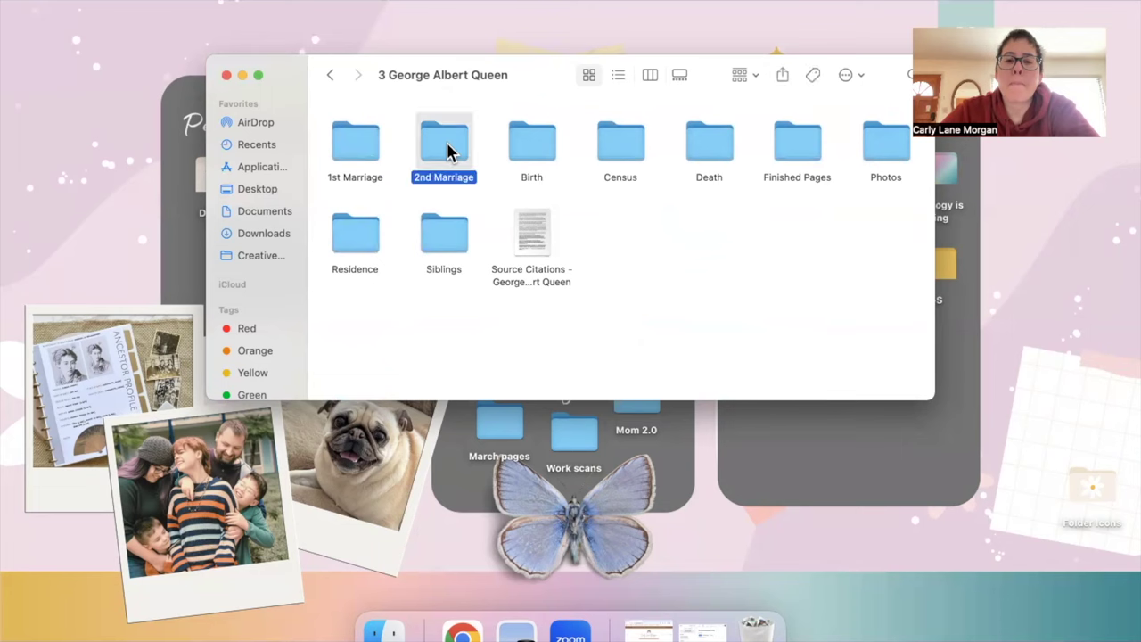
click(329, 76)
double_click(885, 140)
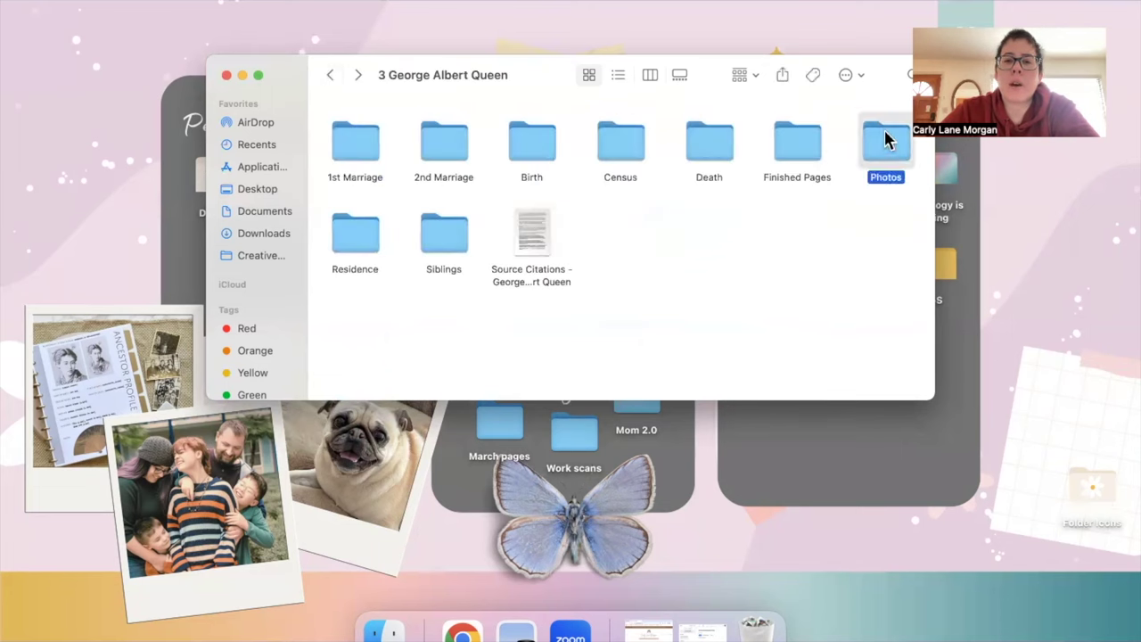
click(331, 77)
click(332, 77)
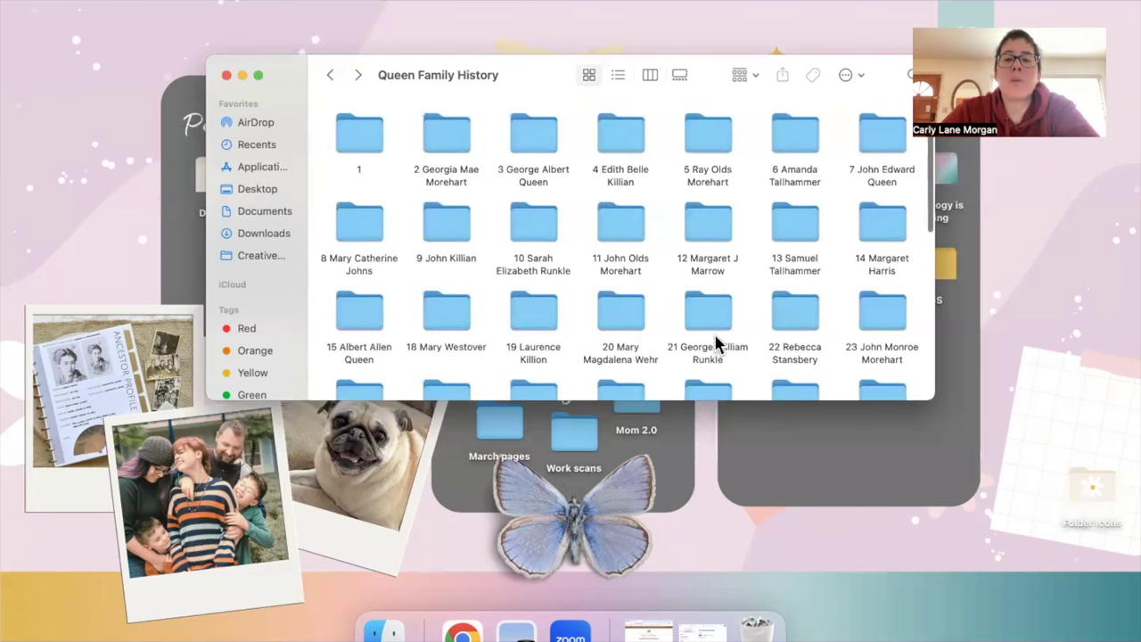
scroll(713, 347, down, 5)
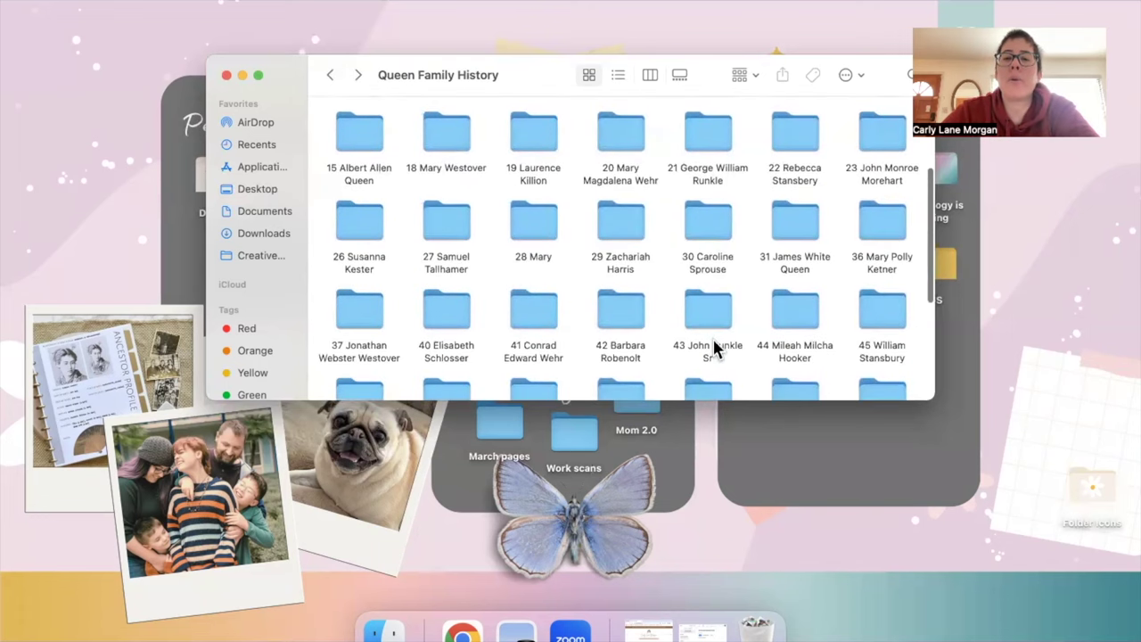
scroll(714, 348, down, 4)
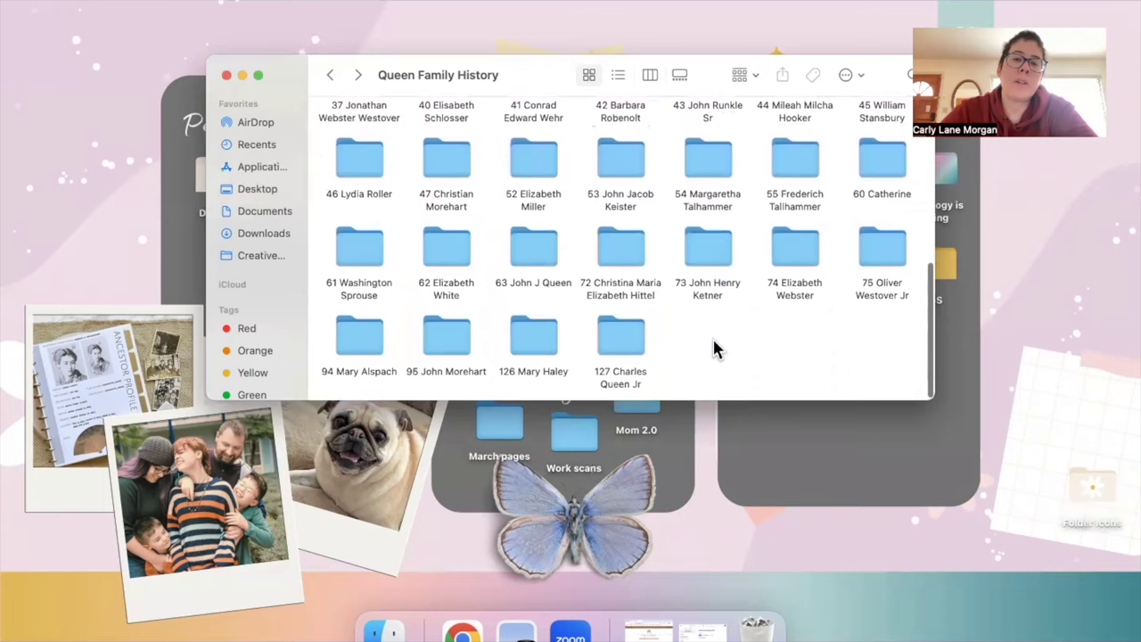
scroll(714, 347, up, 10)
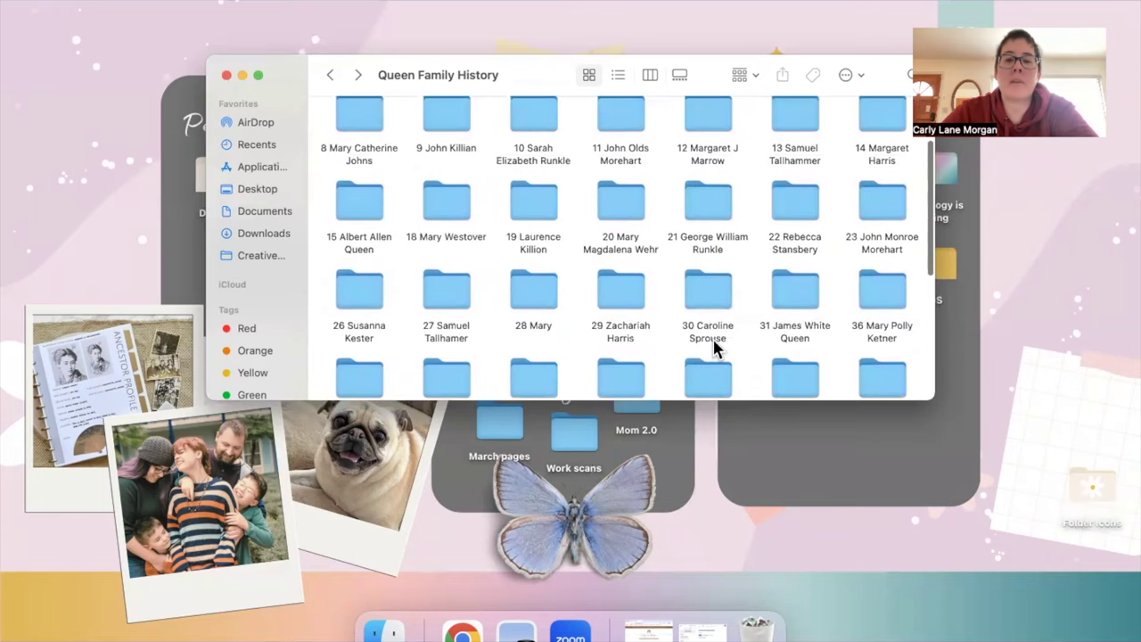
scroll(713, 348, up, 1)
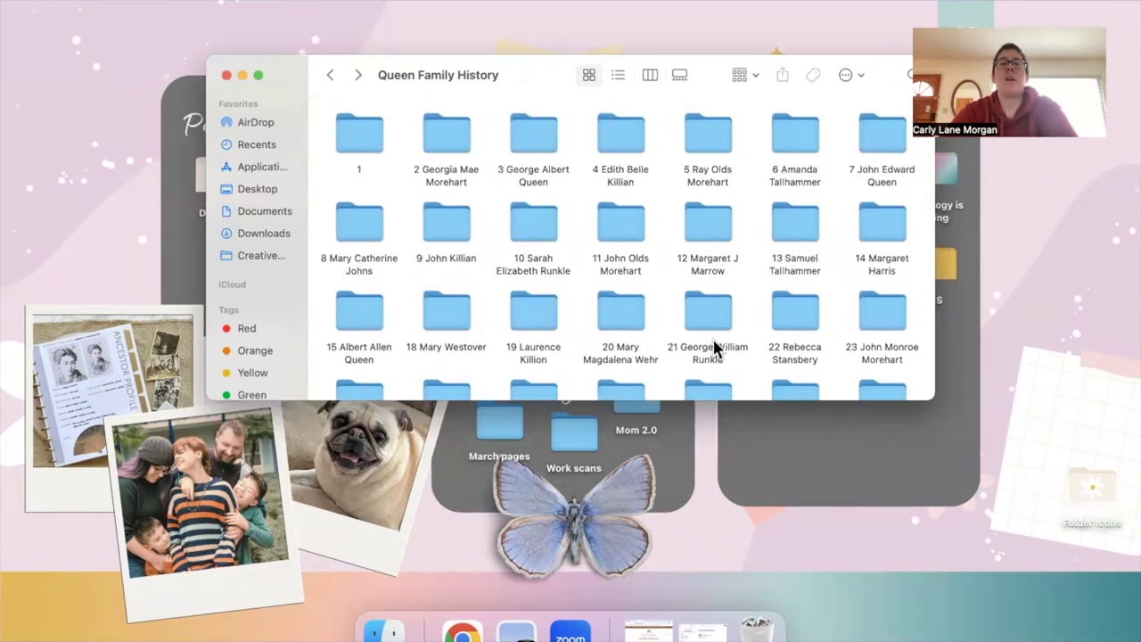
scroll(486, 187, down, 1)
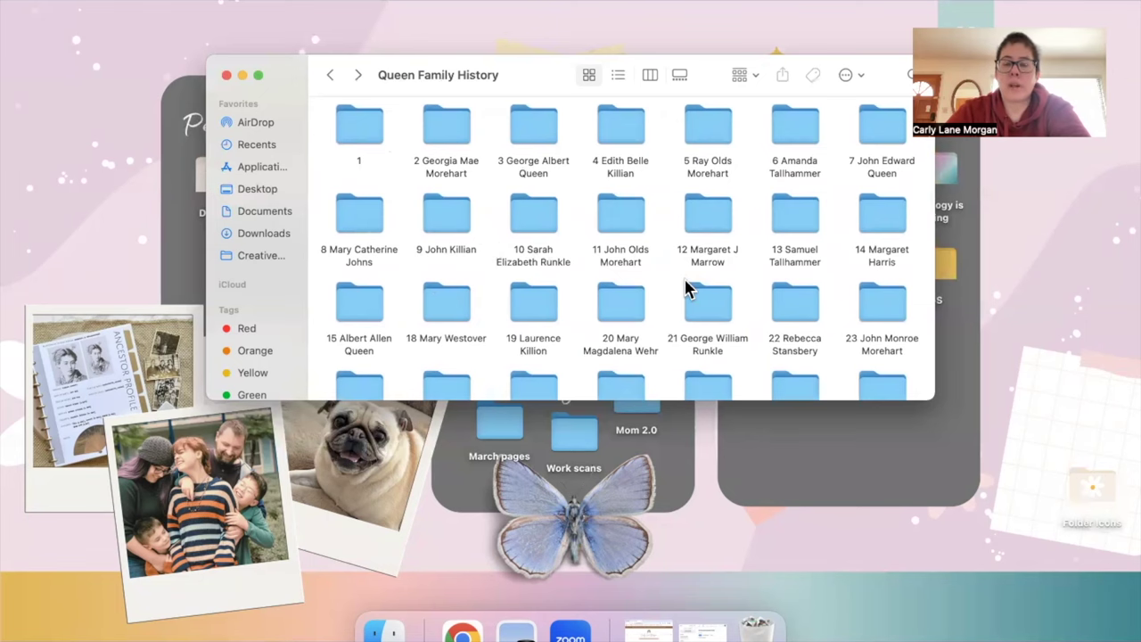
scroll(659, 299, down, 5)
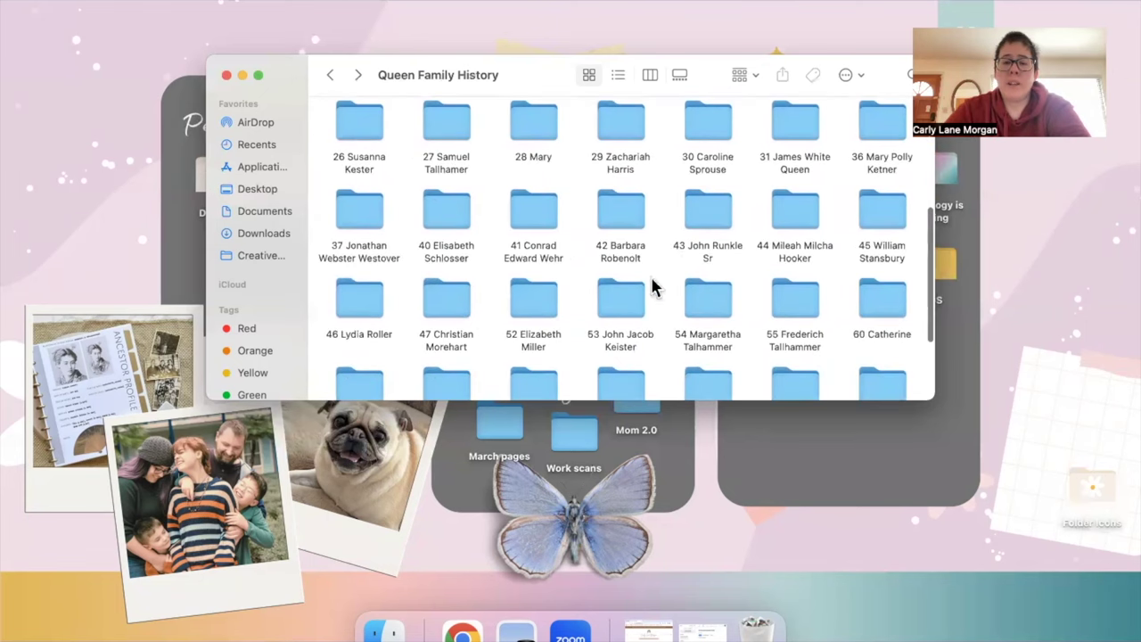
scroll(686, 255, down, 5)
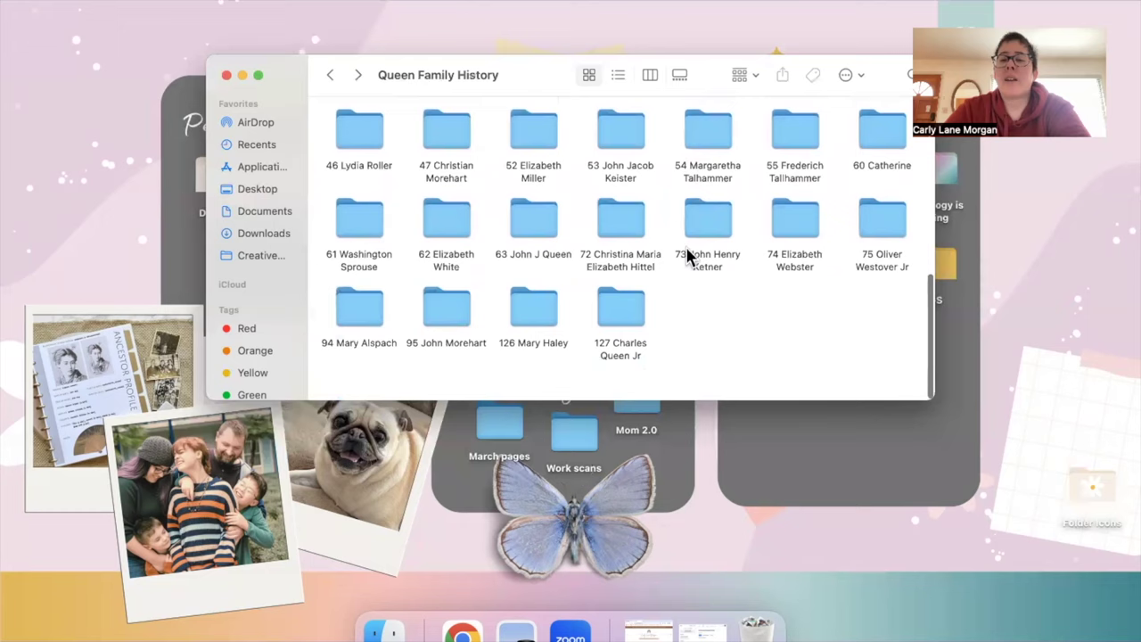
scroll(686, 254, up, 10)
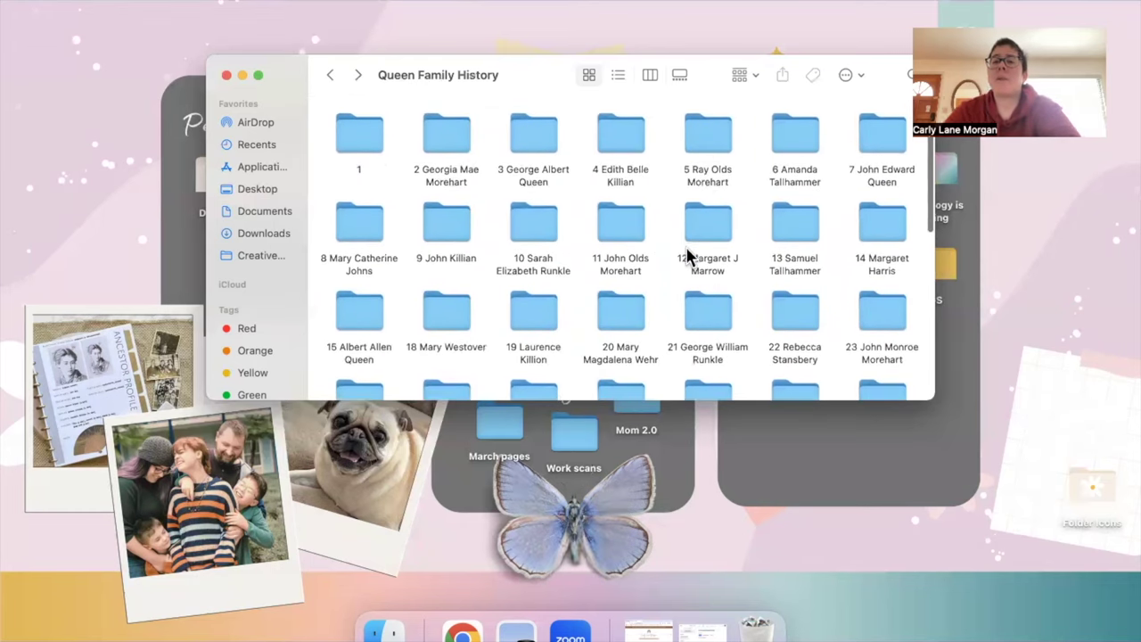
double_click(538, 145)
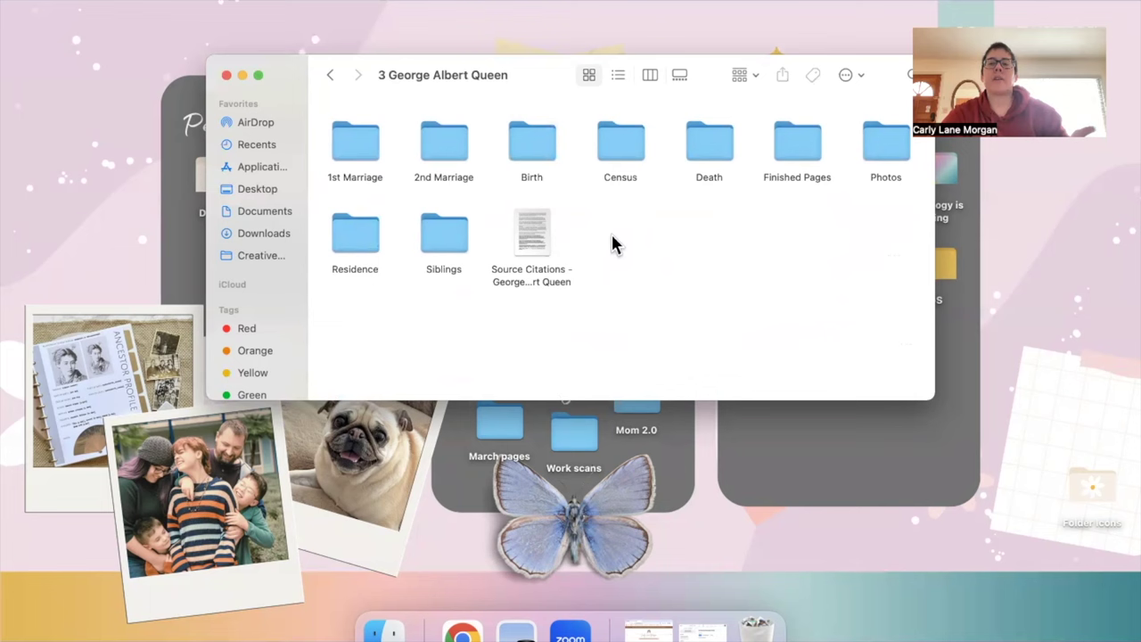
double_click(626, 140)
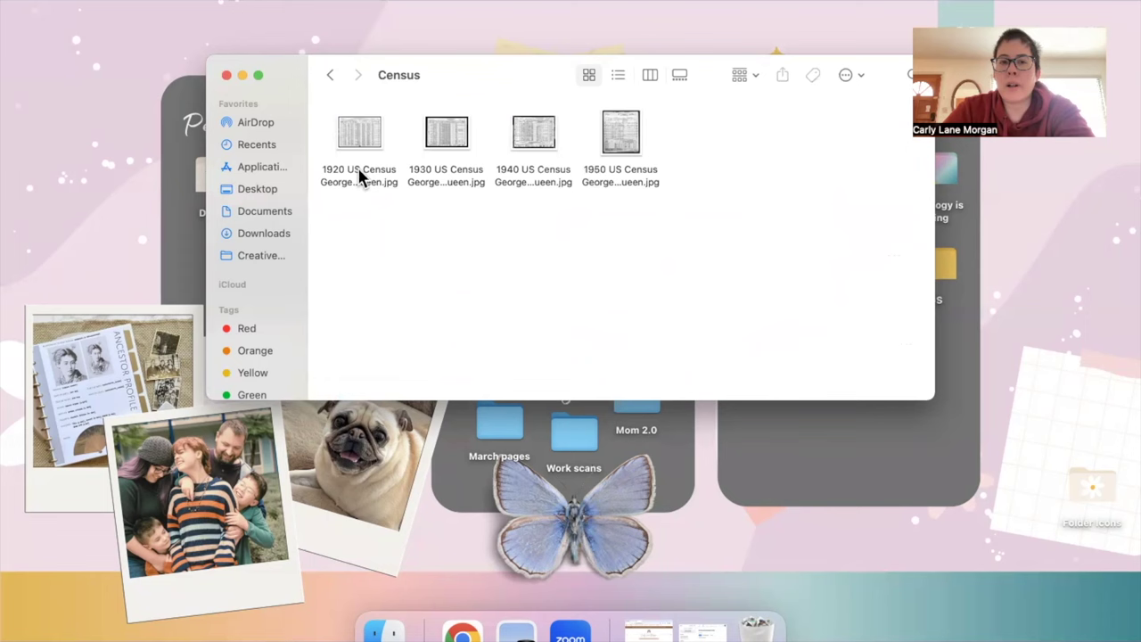
click(329, 78)
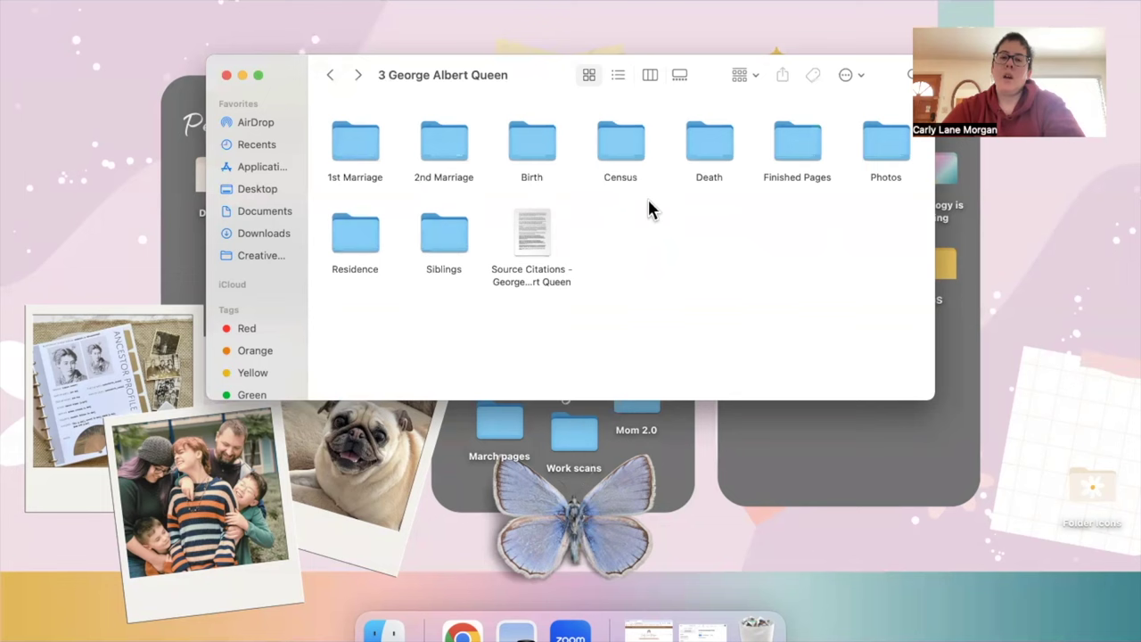
double_click(536, 222)
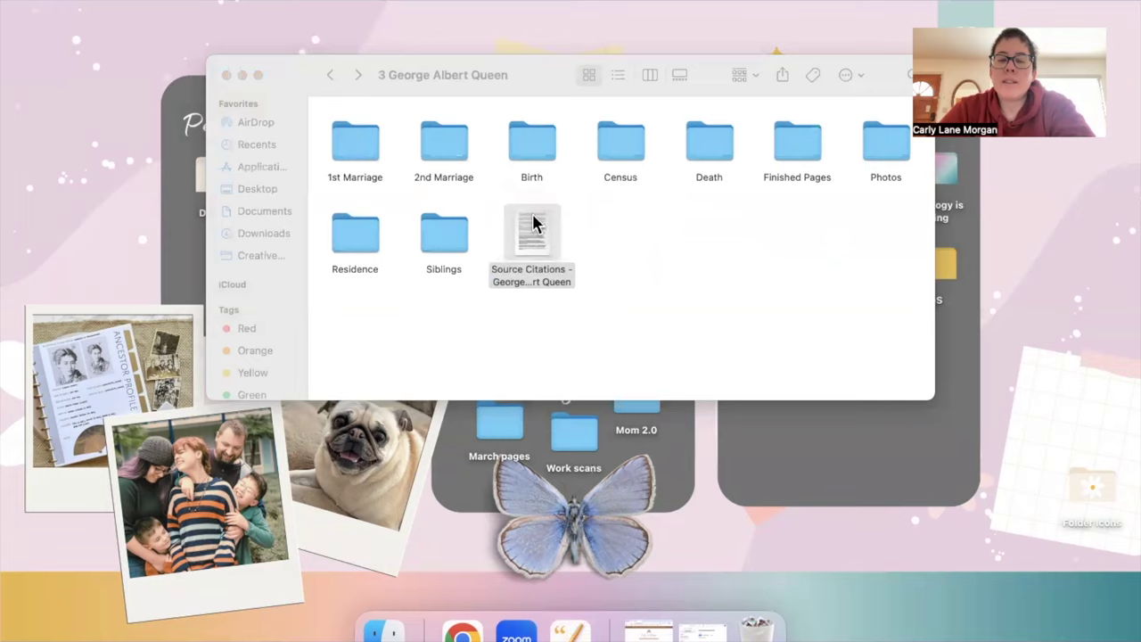
- Scroll through the census, marriage, birth and obituary citations in the Pages document
scroll(532, 215, up, 10)
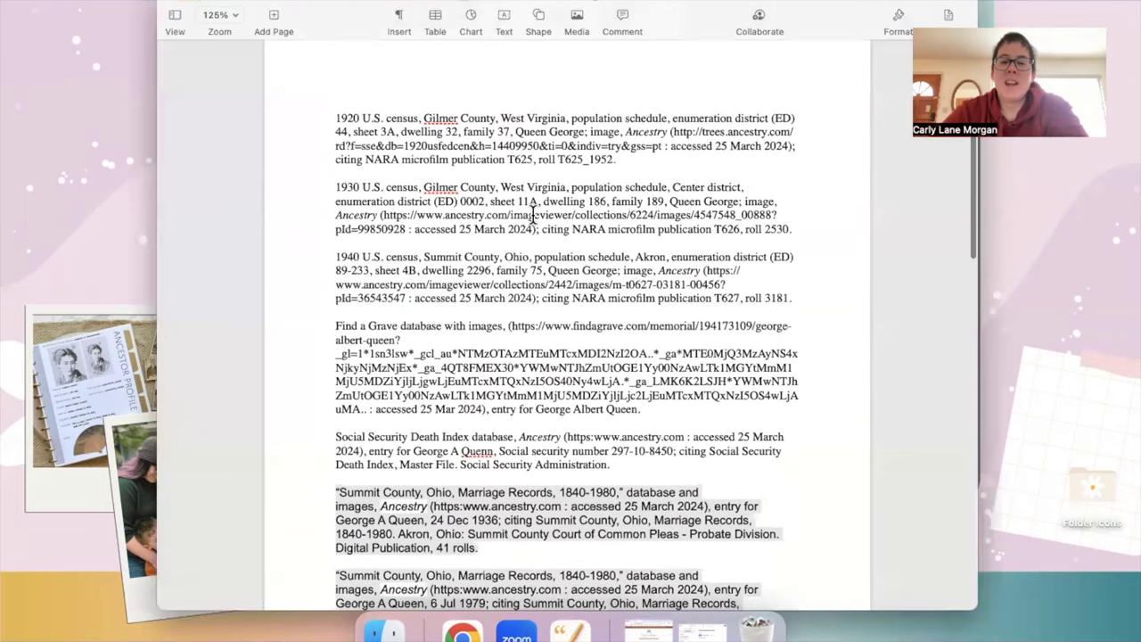
scroll(533, 215, down, 10)
scroll(532, 215, up, 2)
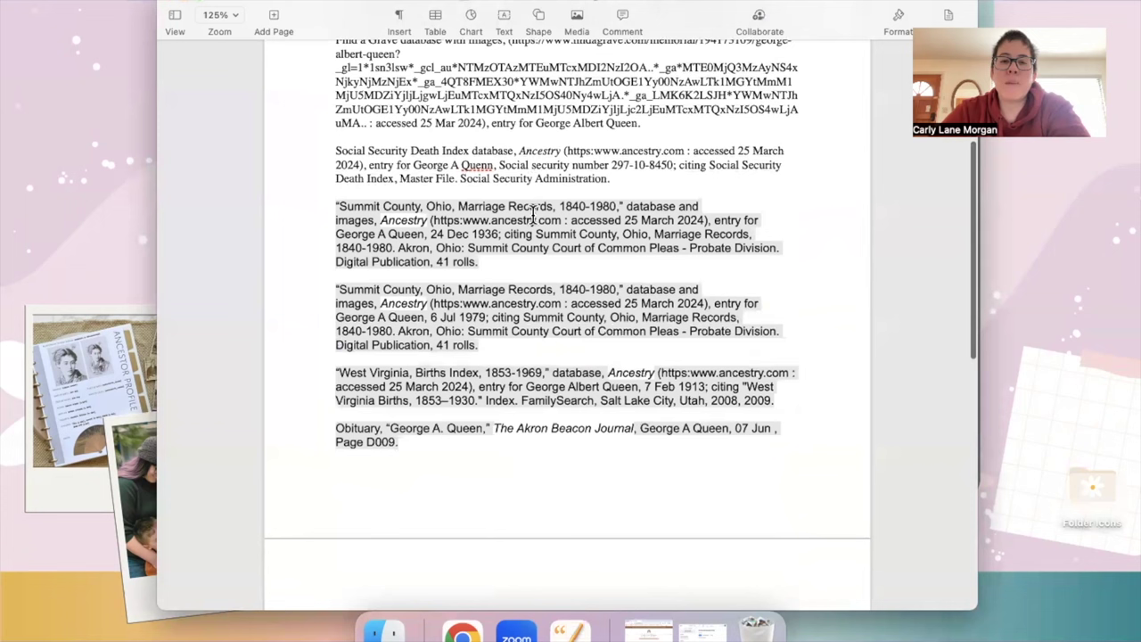
scroll(528, 375, down, 4)
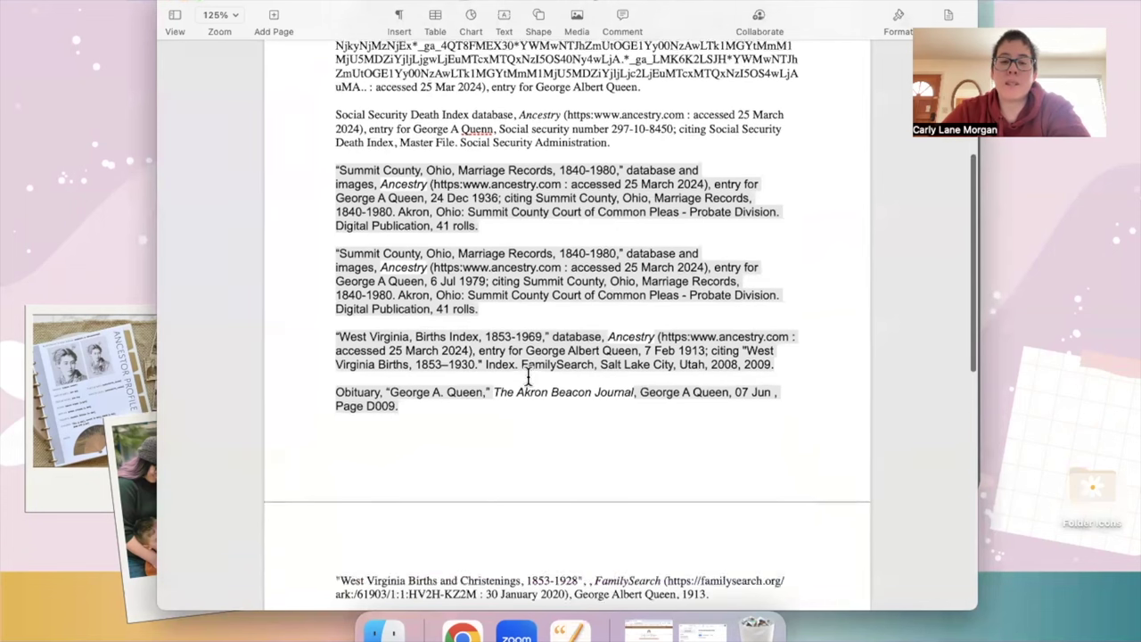
scroll(549, 480, up, 10)
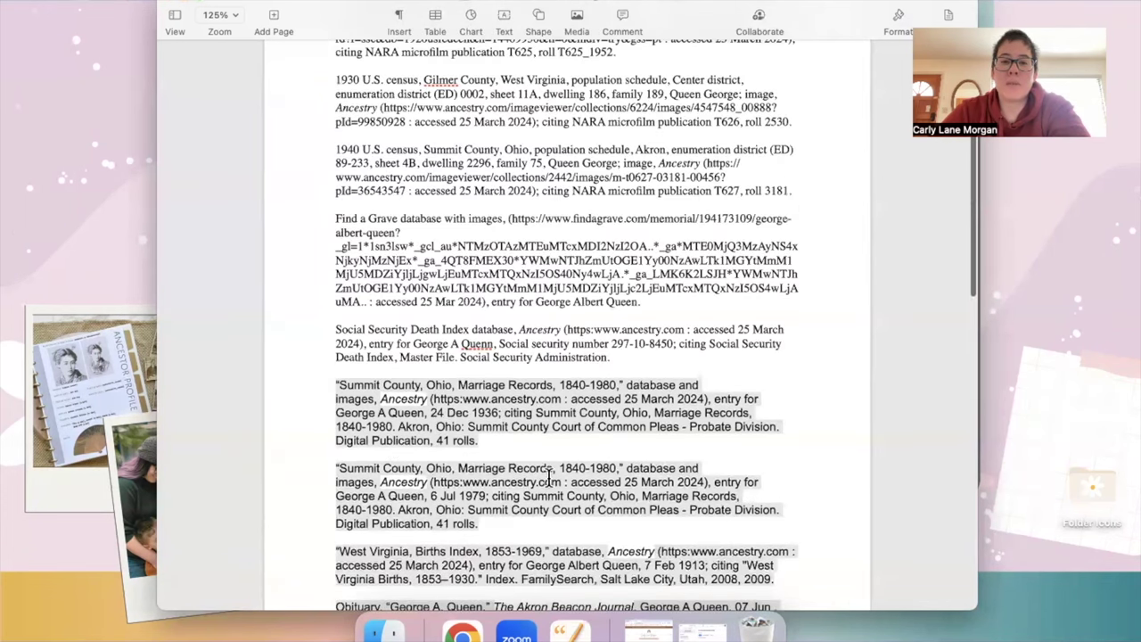
- Close the Pages citation document and clear the selection in the 3 George Albert Queen folder
click(166, 5)
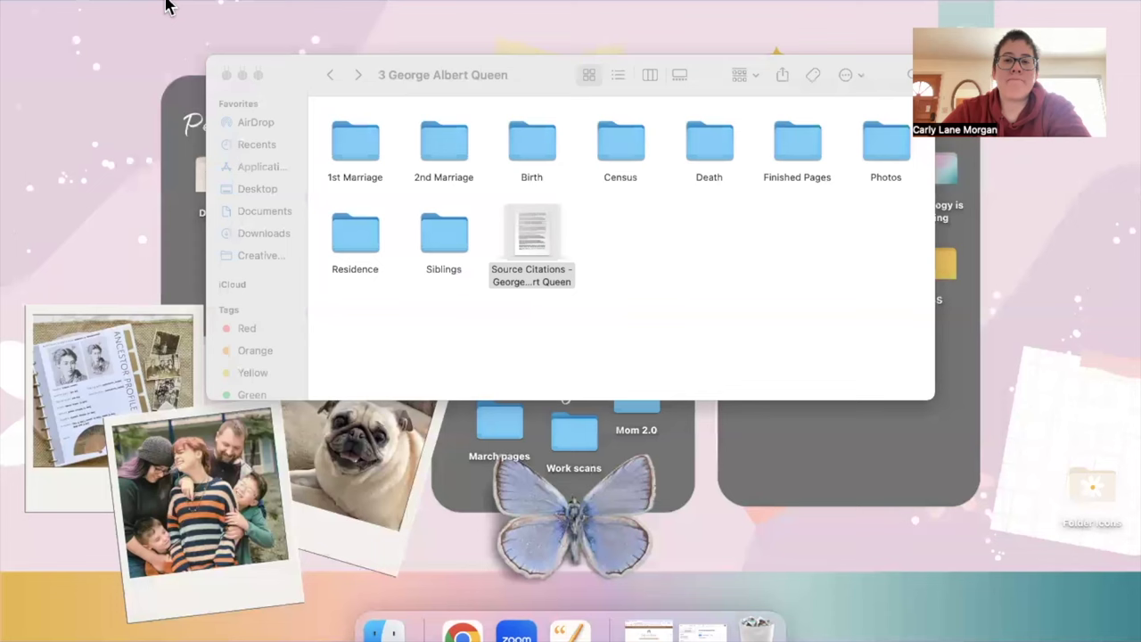
click(634, 288)
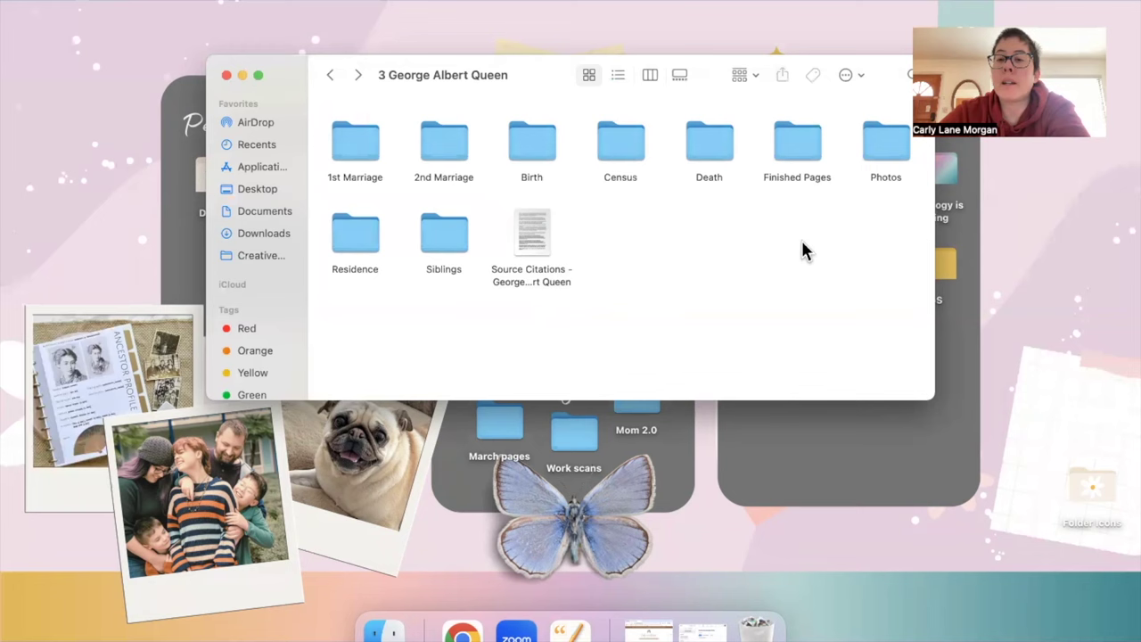
- Open the Finished Pages folder and scroll through its completed PDF pages
double_click(800, 148)
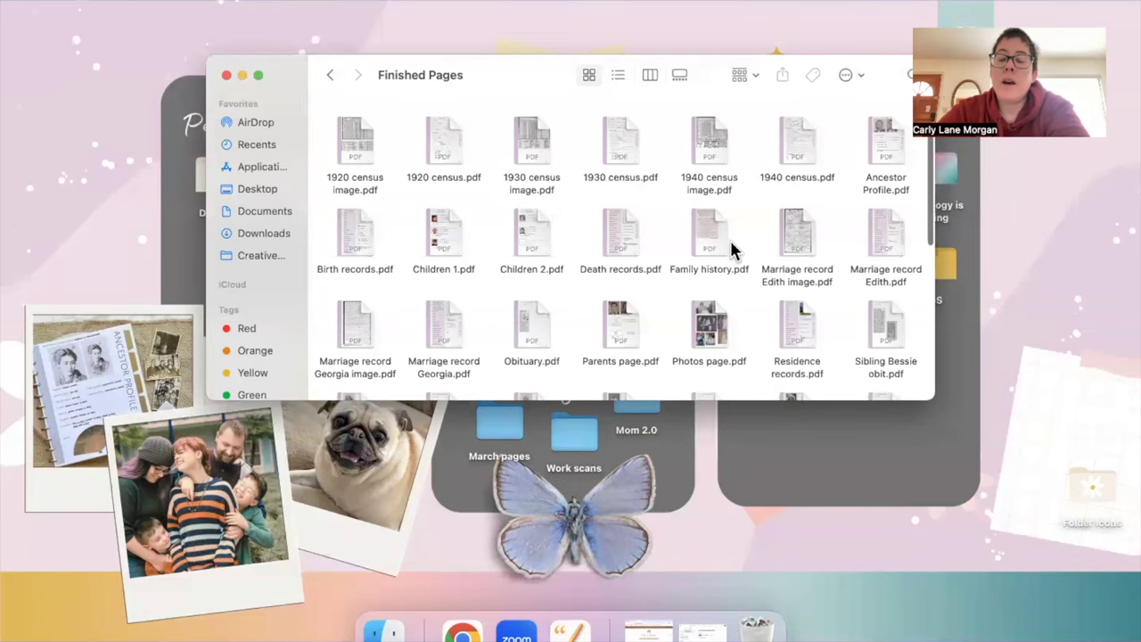
scroll(732, 250, down, 5)
scroll(732, 250, down, 3)
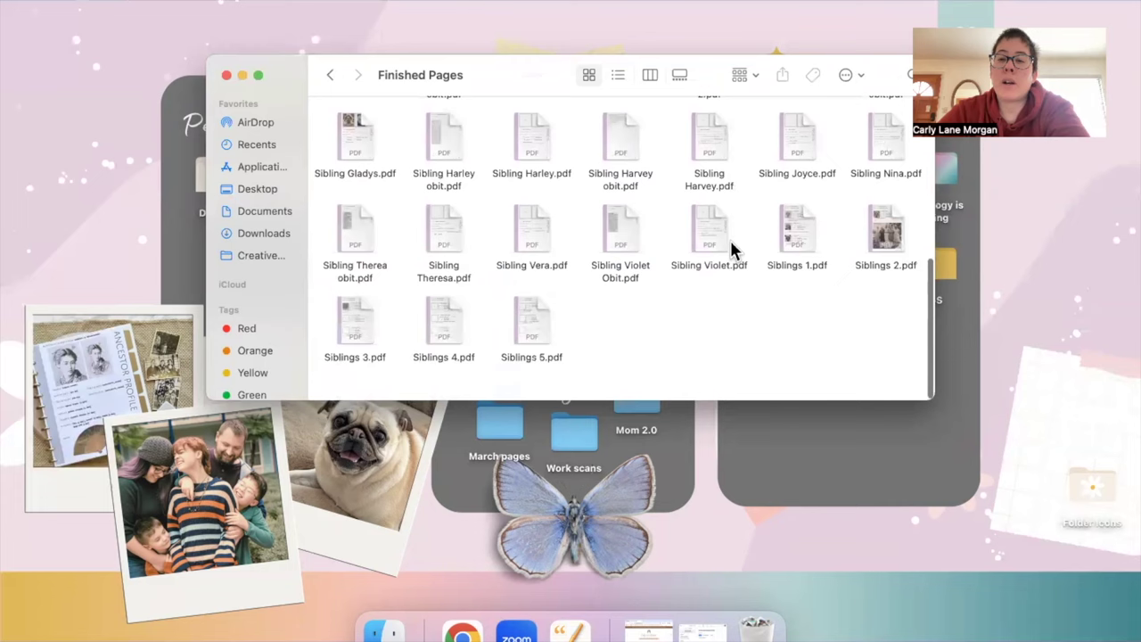
scroll(731, 250, up, 4)
scroll(731, 250, up, 4)
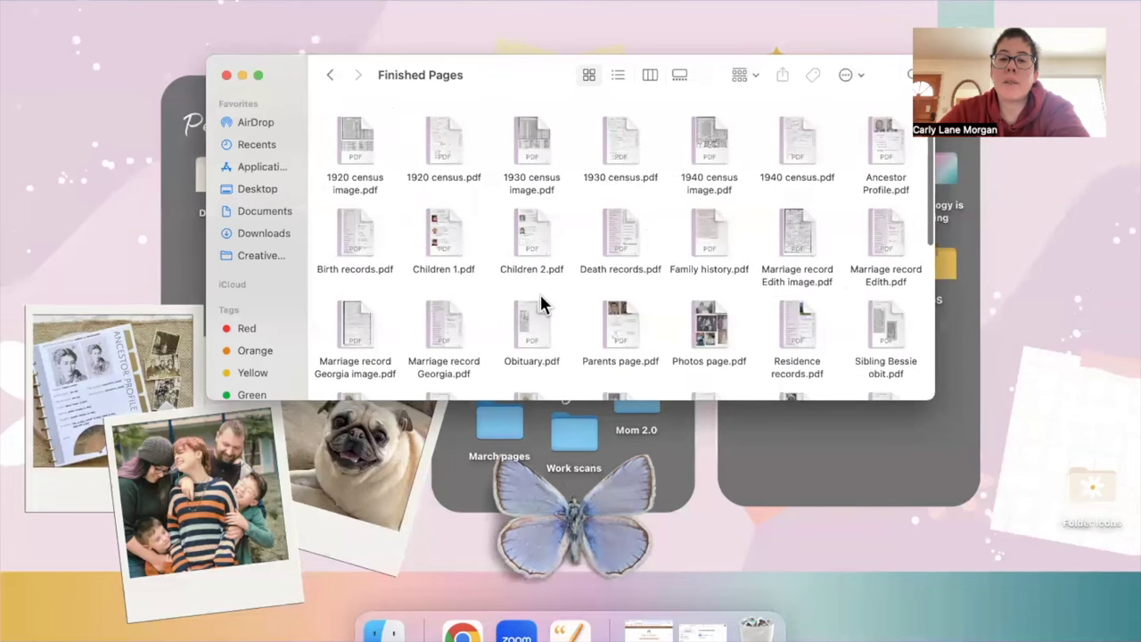
scroll(638, 250, down, 4)
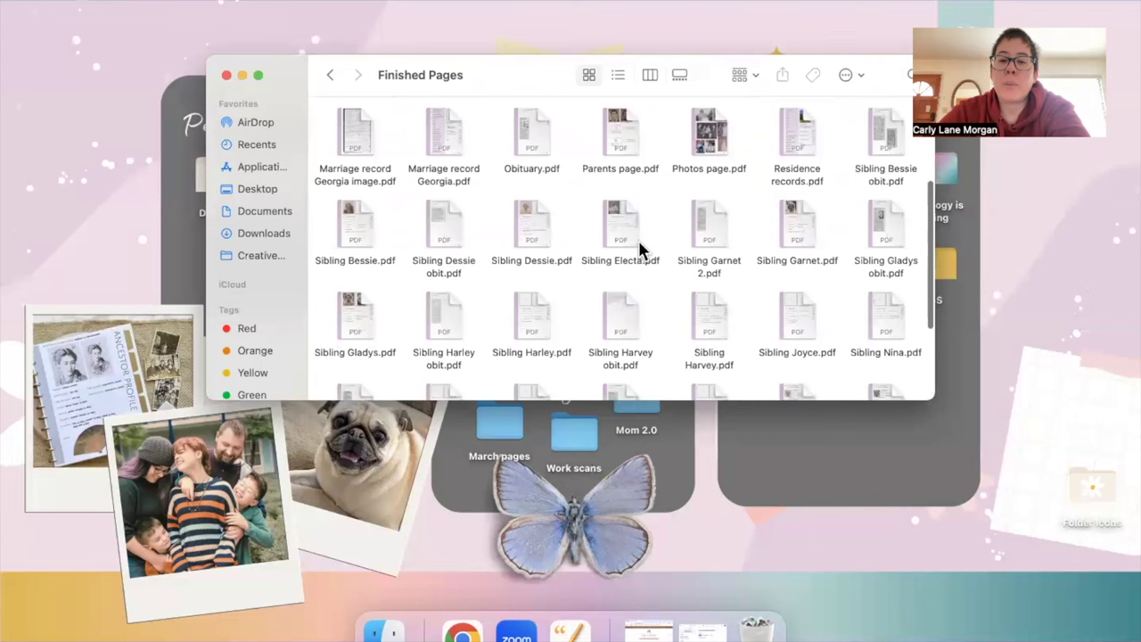
- Preview Parents page.pdf, close it, deselect it, and scroll the Finished Pages list
double_click(626, 129)
scroll(628, 135, down, 10)
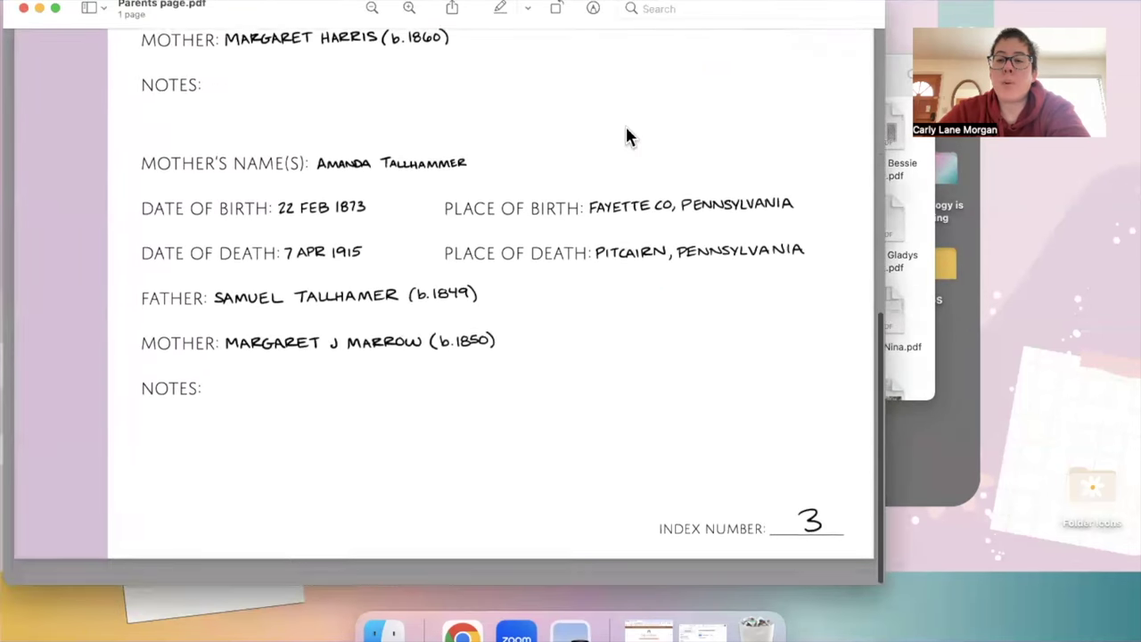
scroll(626, 132, up, 10)
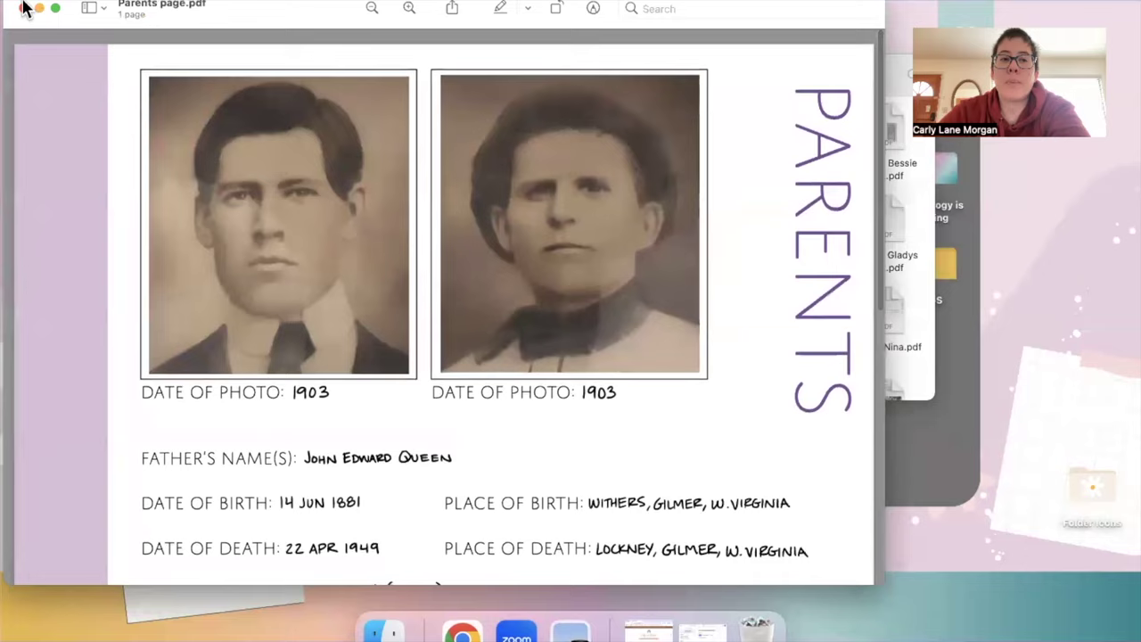
click(24, 7)
click(647, 177)
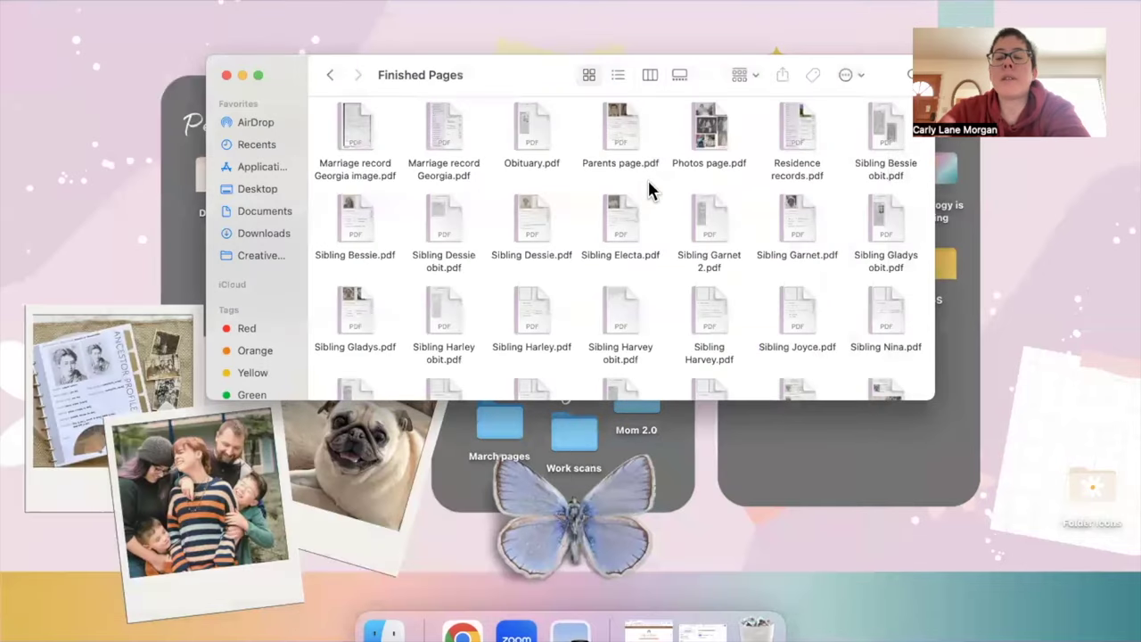
scroll(647, 177, up, 1)
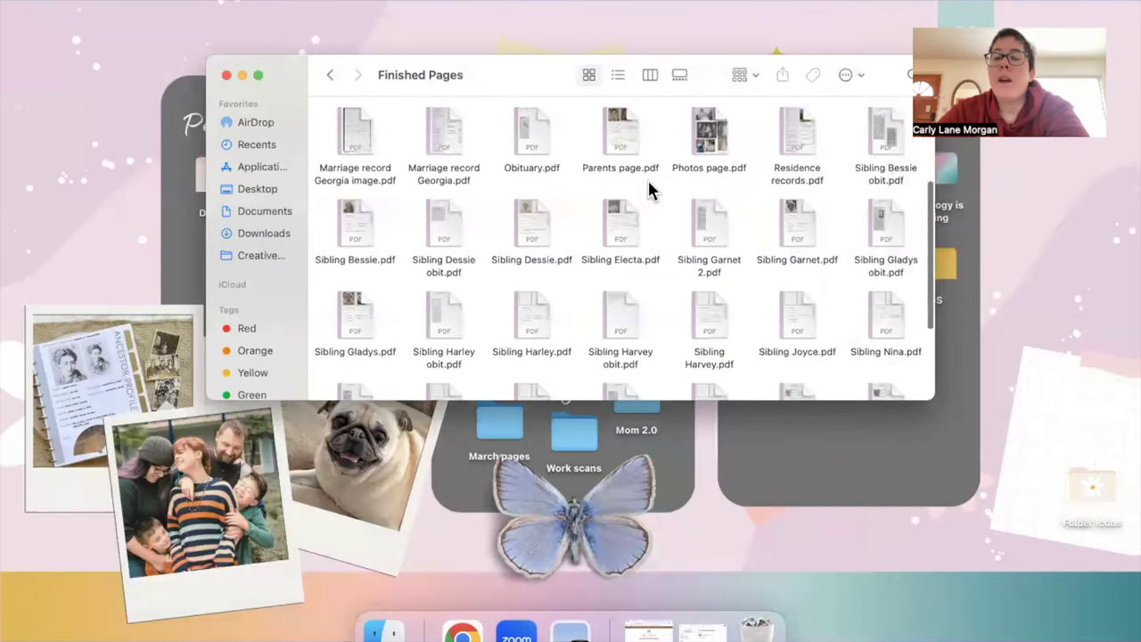
scroll(651, 183, up, 2)
scroll(646, 179, down, 5)
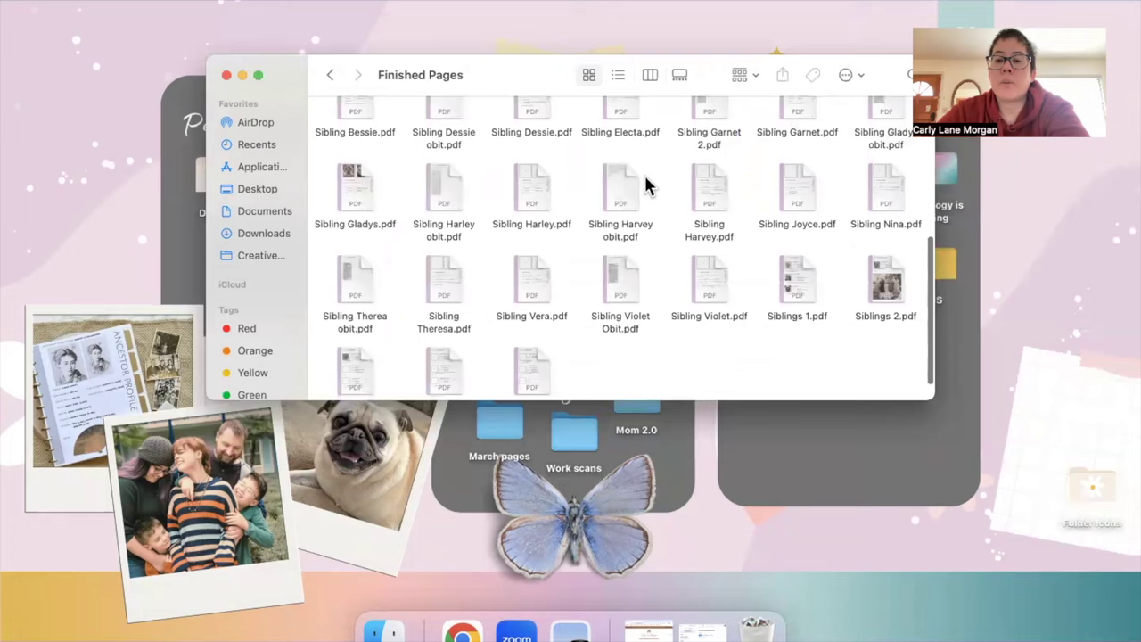
scroll(648, 186, down, 2)
scroll(647, 186, up, 10)
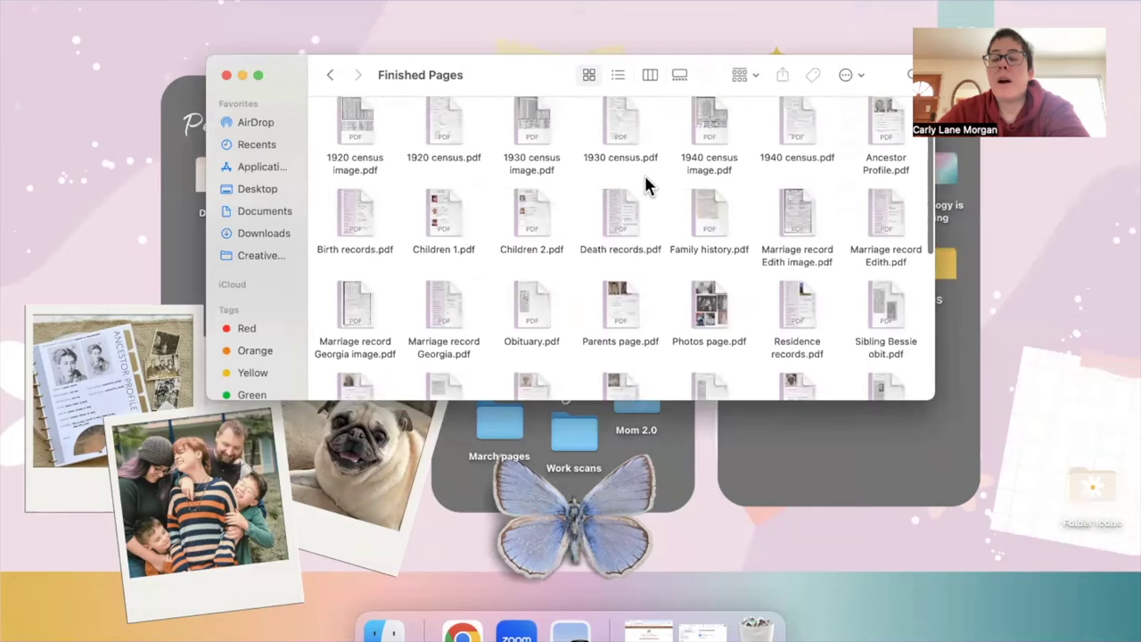
scroll(645, 178, up, 2)
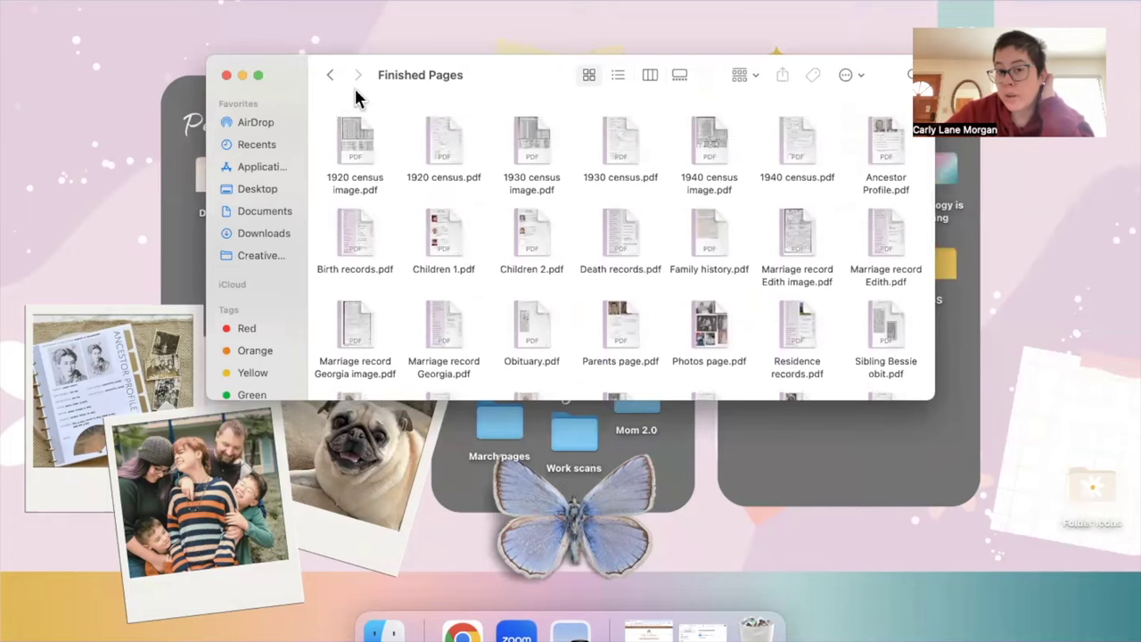
- Go back, reopen Finished Pages, then back out twice to Queen Family History
click(330, 76)
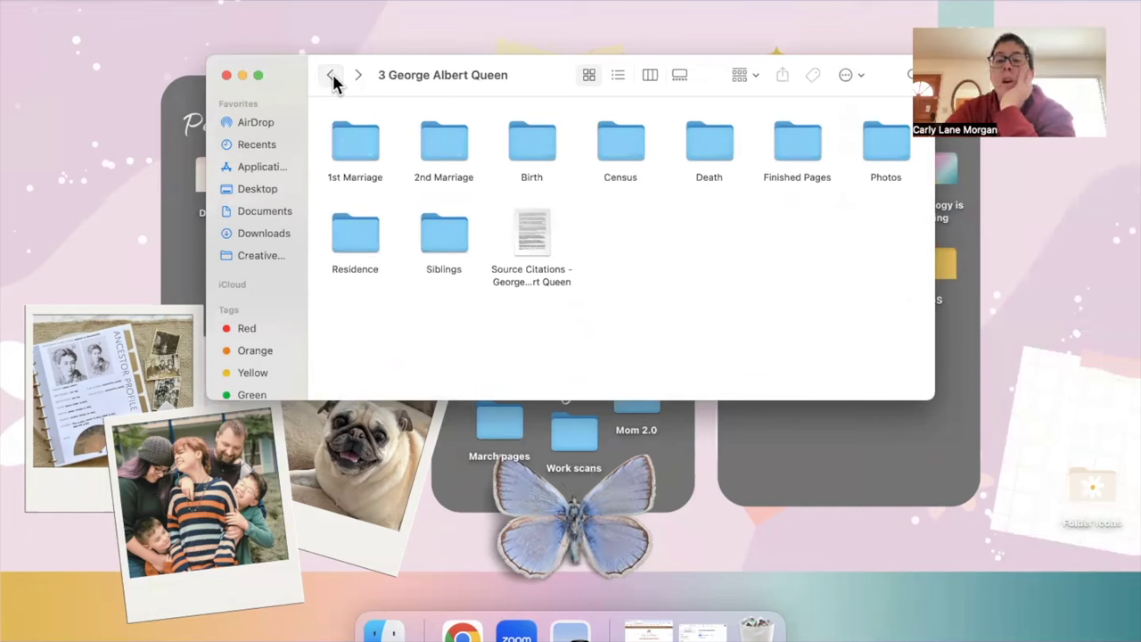
double_click(803, 146)
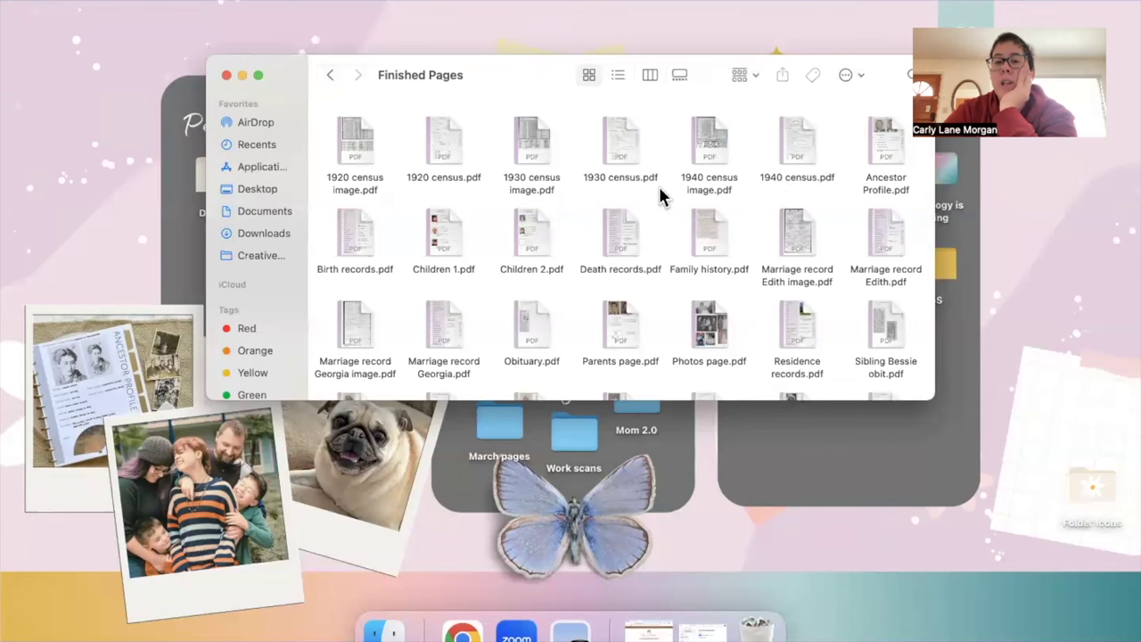
click(330, 79)
click(330, 78)
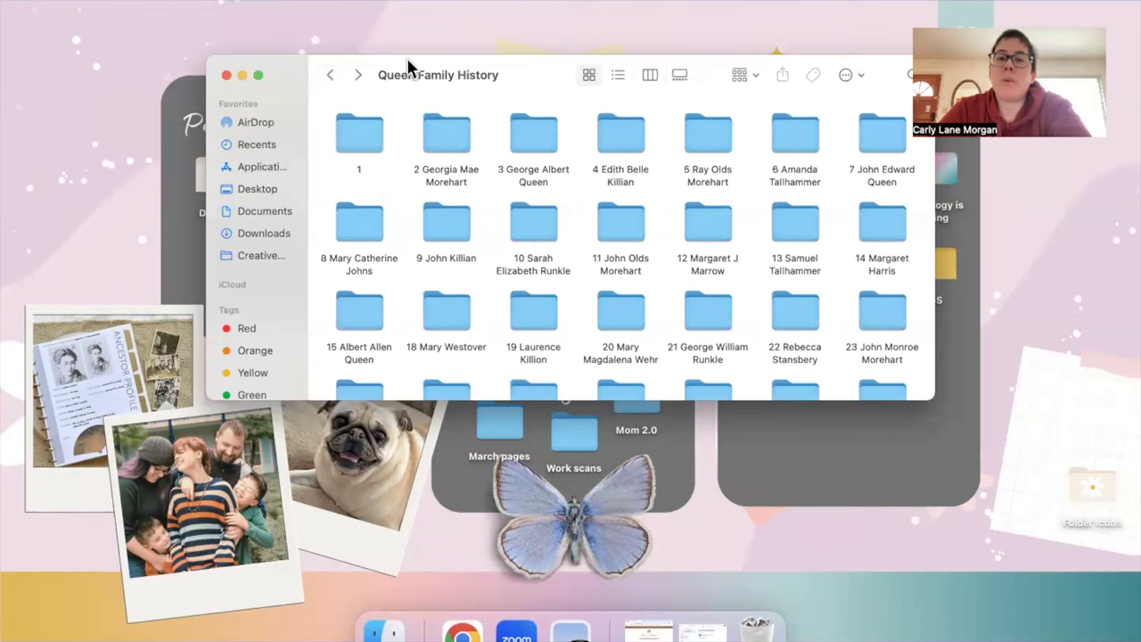
click(357, 75)
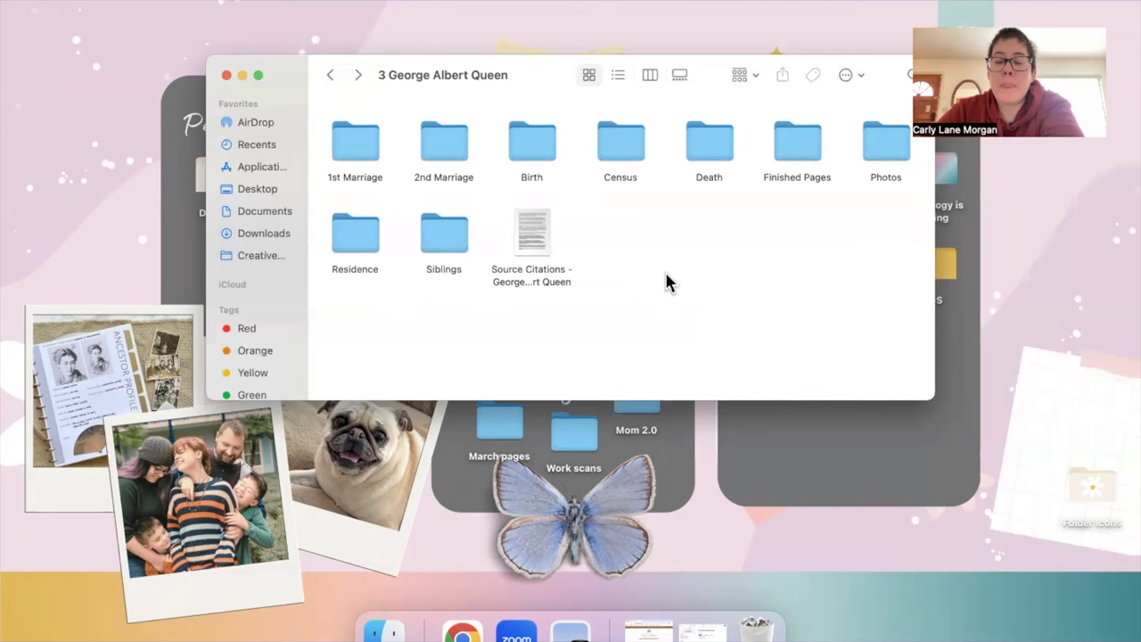
click(331, 76)
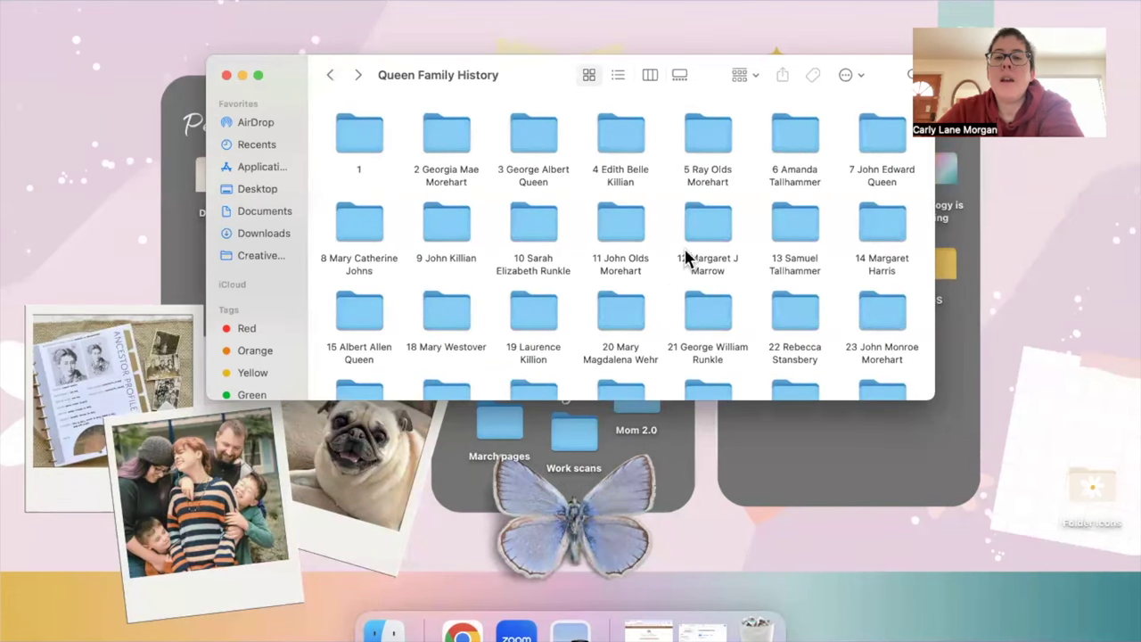
double_click(537, 146)
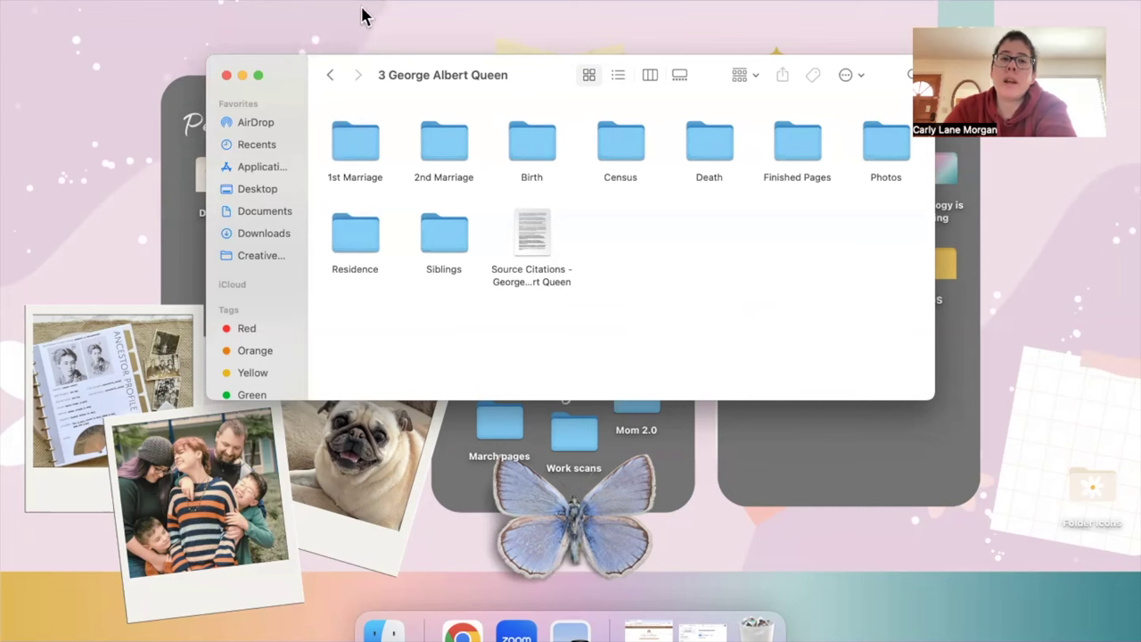
- Return to Queen Family History, scroll the ancestor folders, and close the window
click(330, 77)
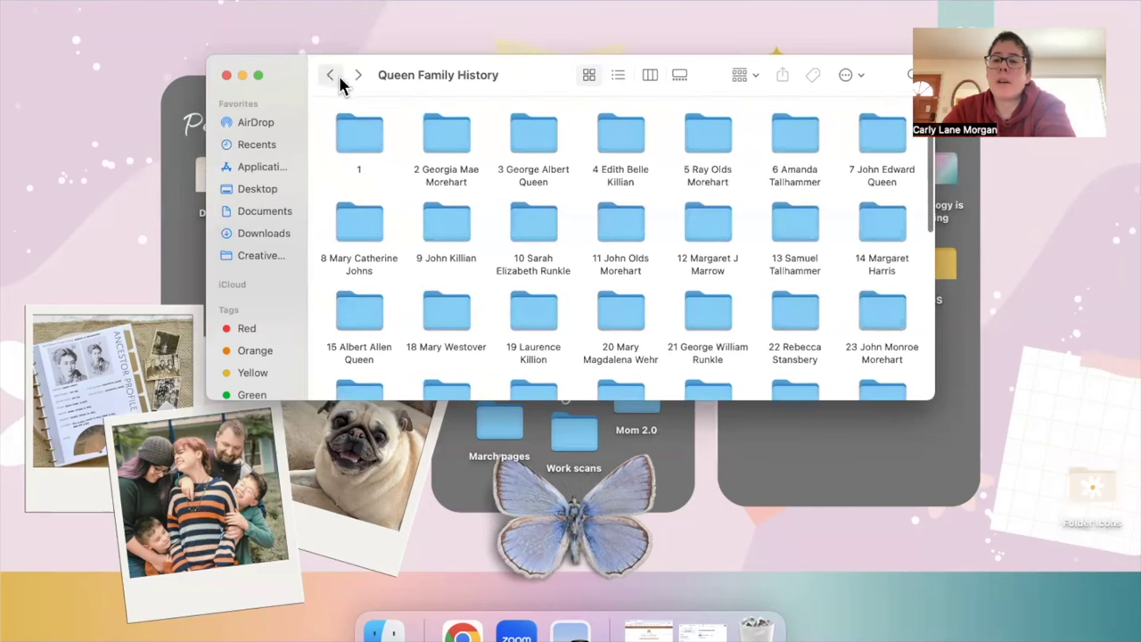
scroll(662, 360, down, 10)
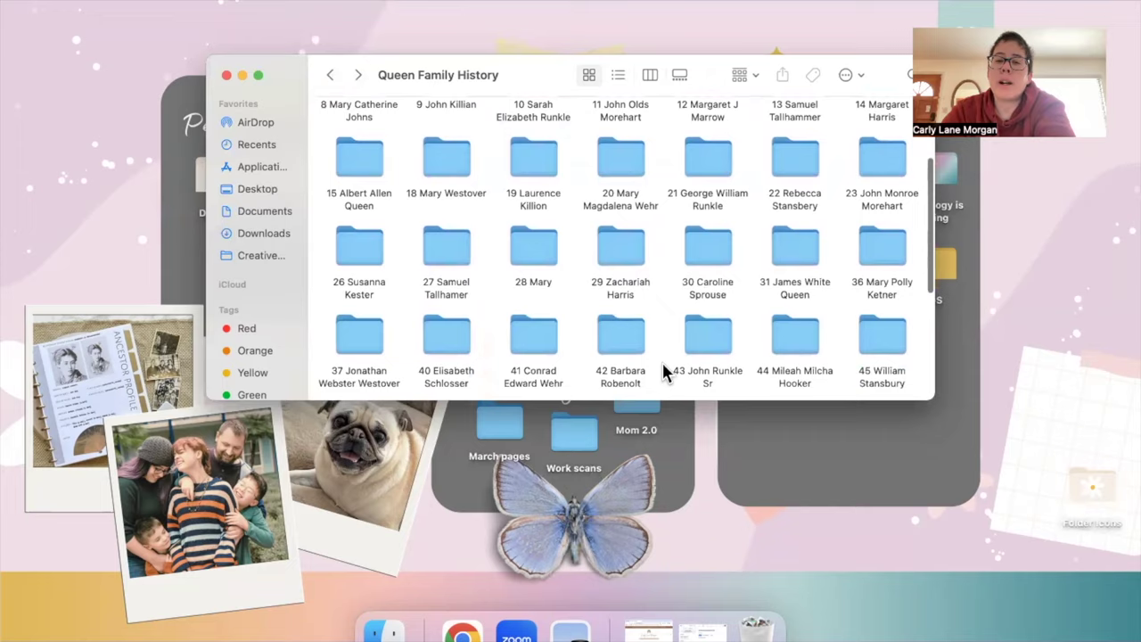
scroll(662, 372, up, 5)
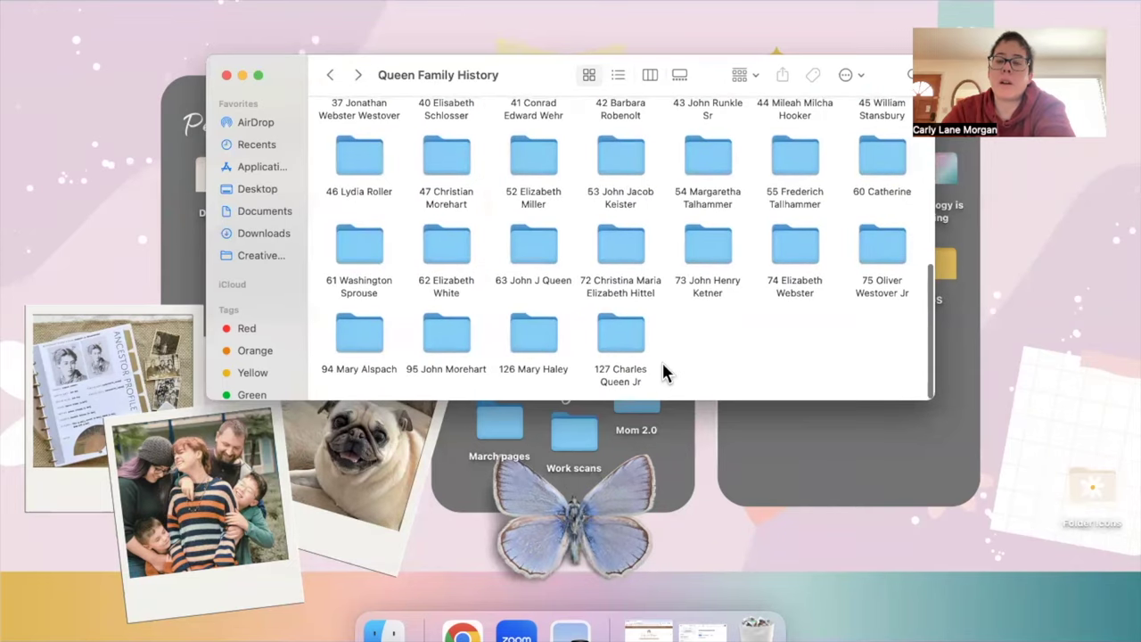
scroll(663, 366, up, 3)
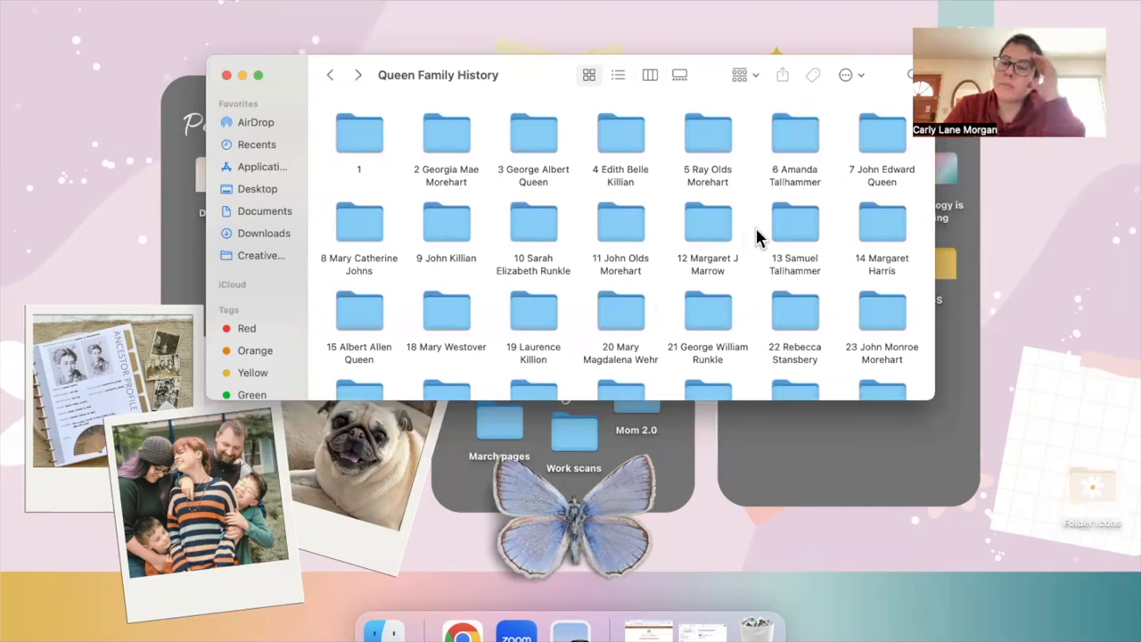
click(226, 75)
click(528, 313)
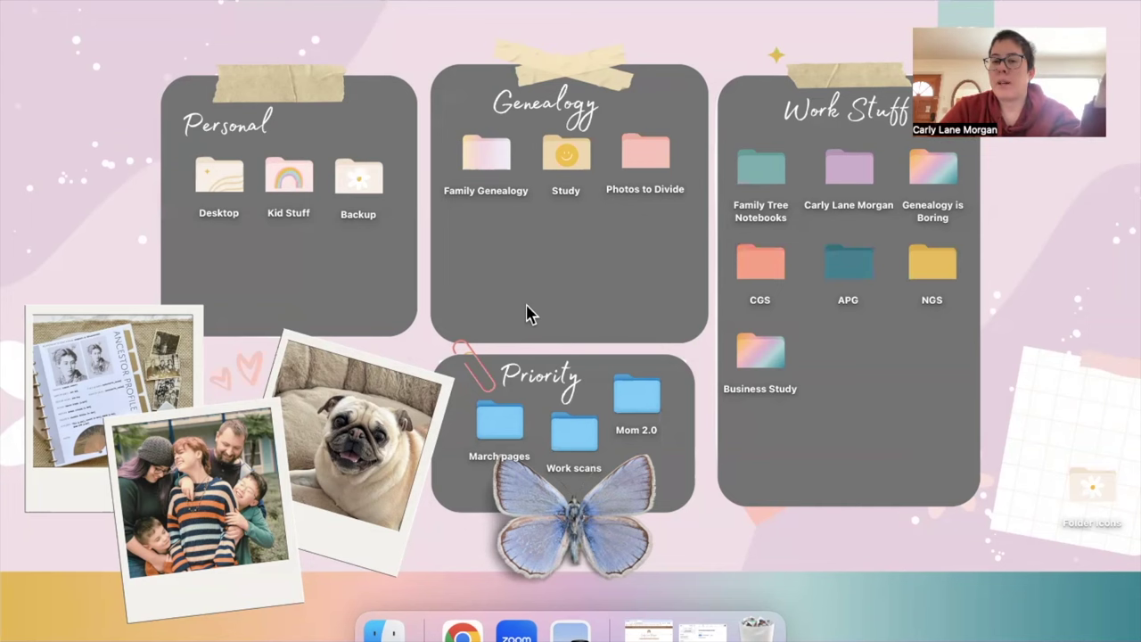
double_click(497, 161)
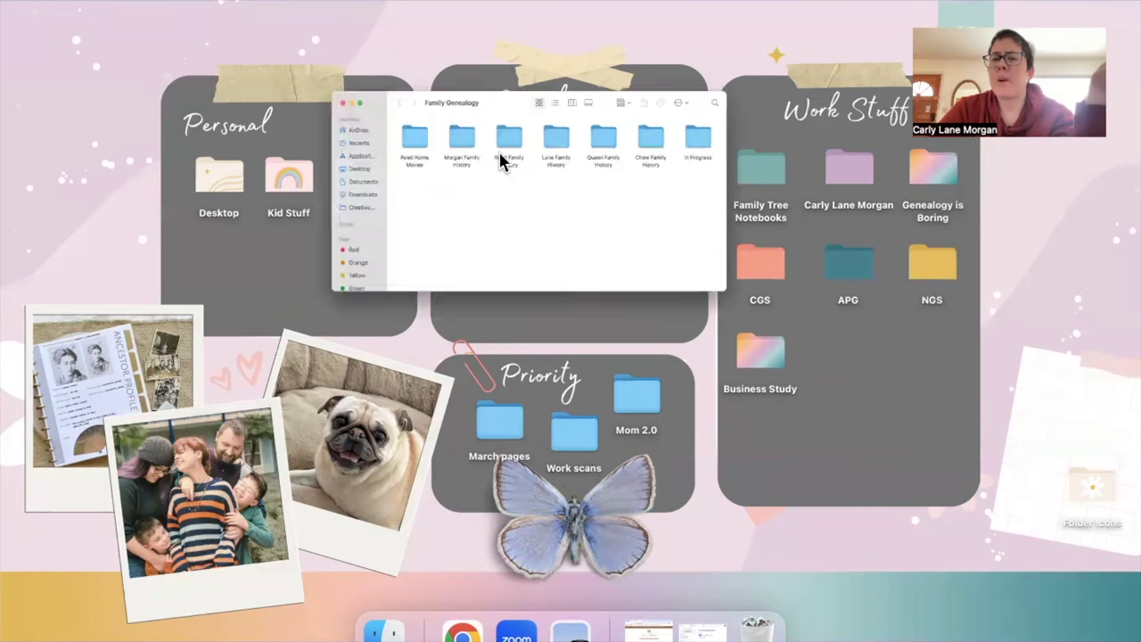
double_click(726, 147)
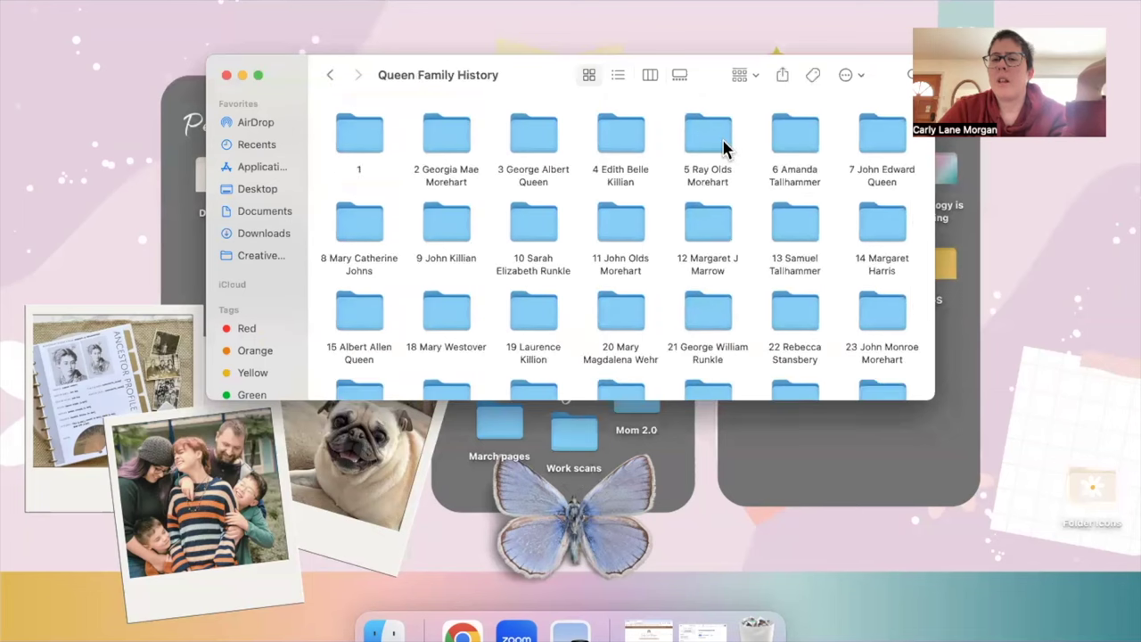
click(535, 138)
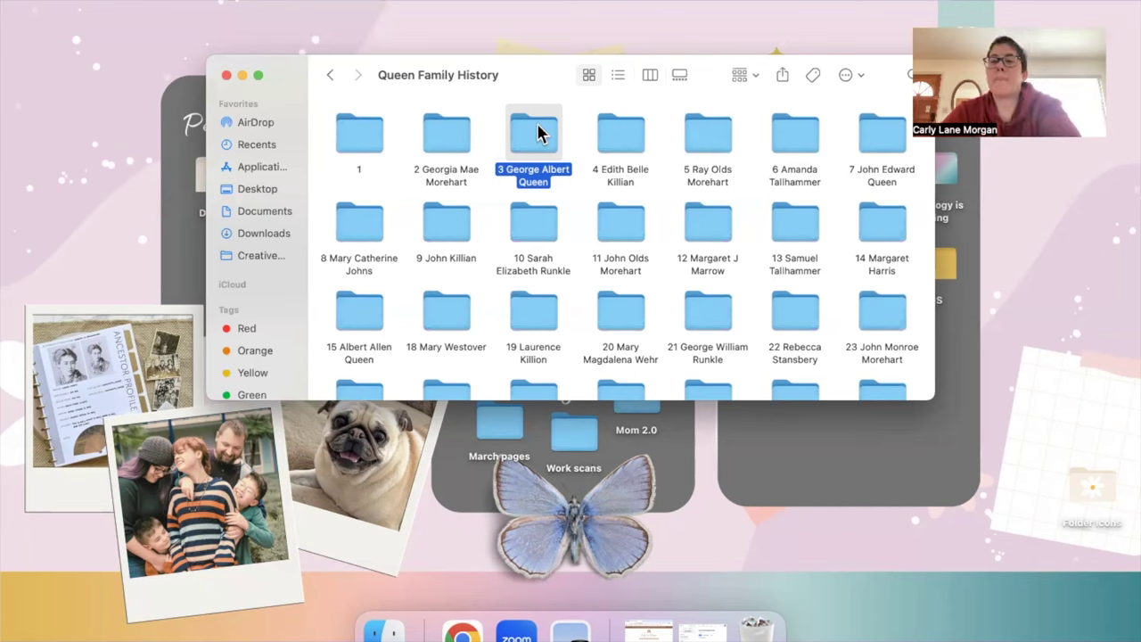
- Step back to the Family Genealogy folder and close the Finder window, leaving the desktop boards visible
click(329, 74)
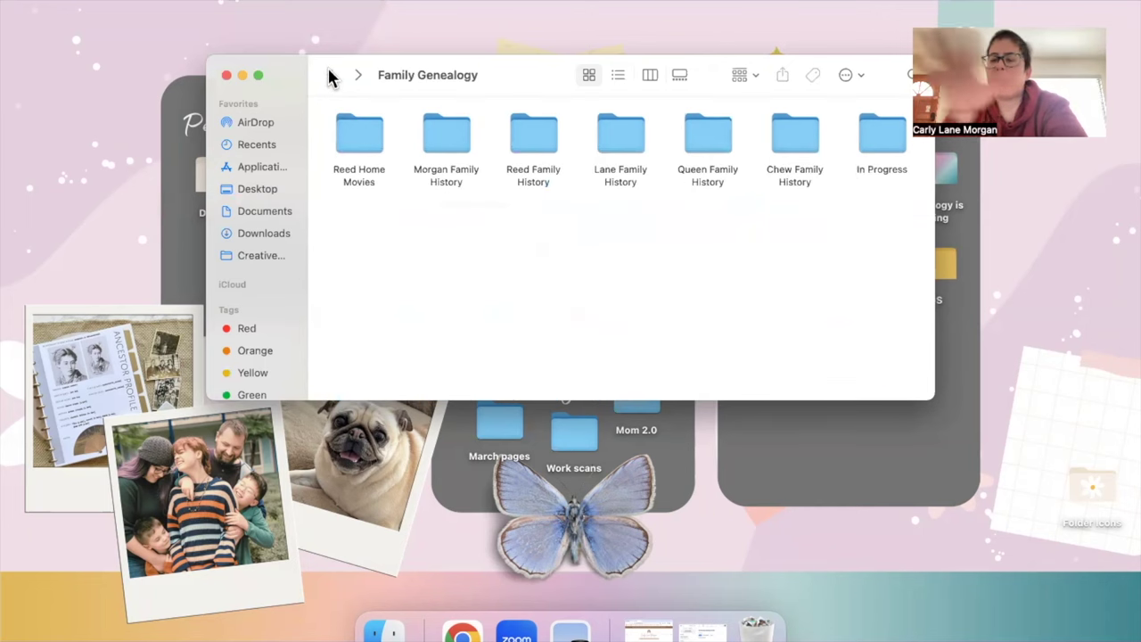
click(227, 76)
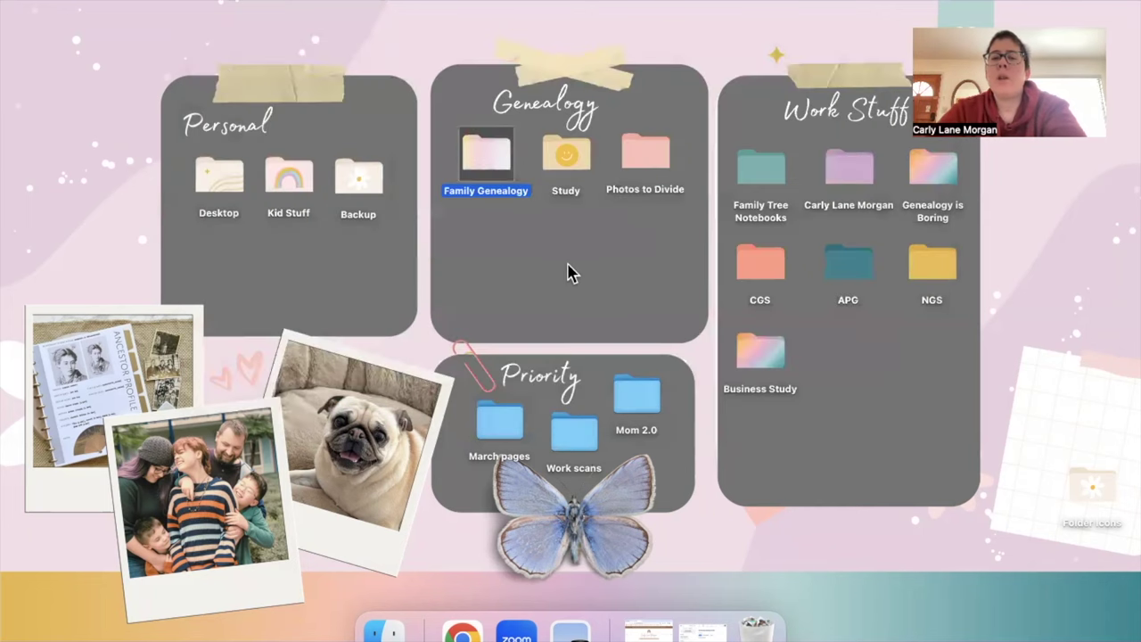